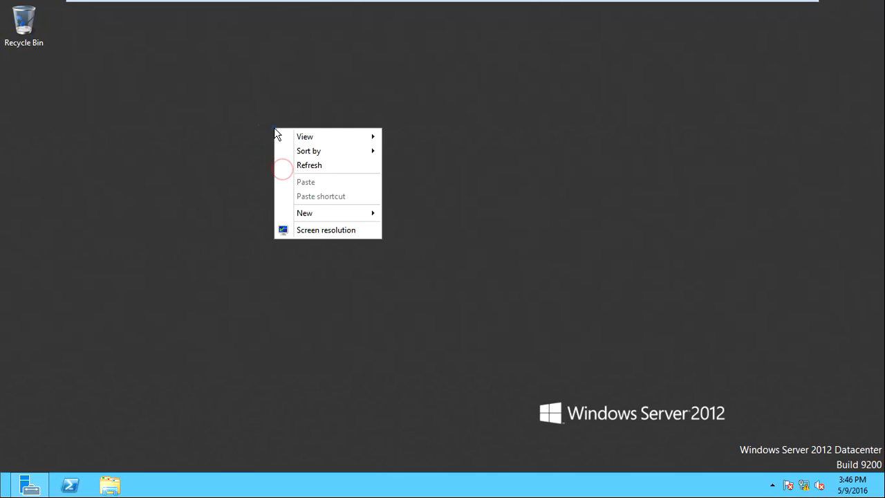
Refresh the Windows Server 2012 desktop and bring the Server Manager dashboard back up
click(299, 165)
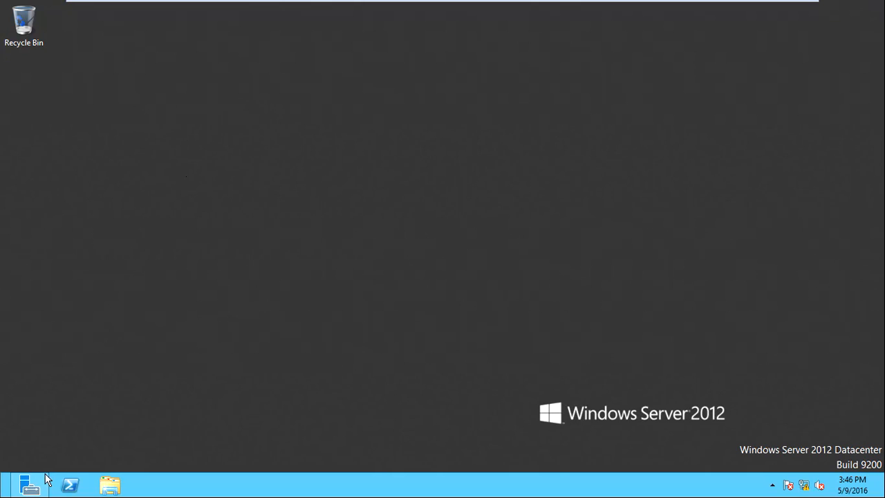
mouse_move(43, 474)
click(57, 428)
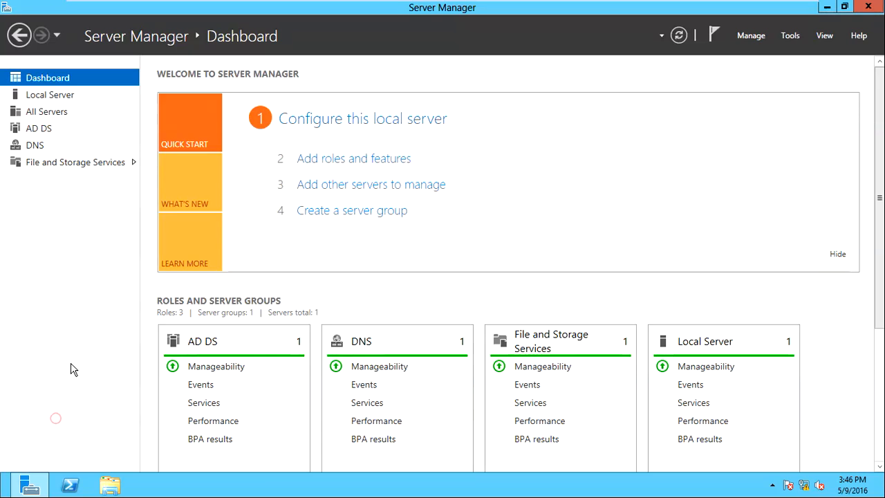
Launch Active Directory Users and Computers from Server Manager's Tools and show the mycompany.com domain
click(790, 36)
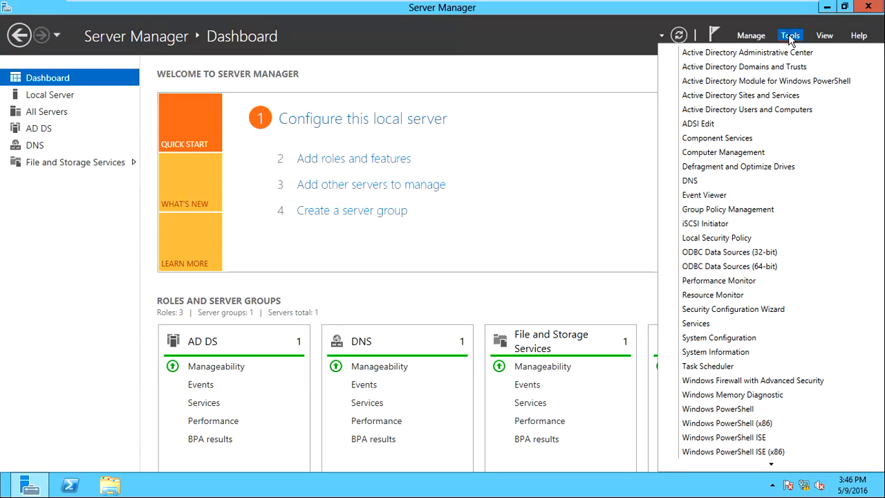
click(749, 109)
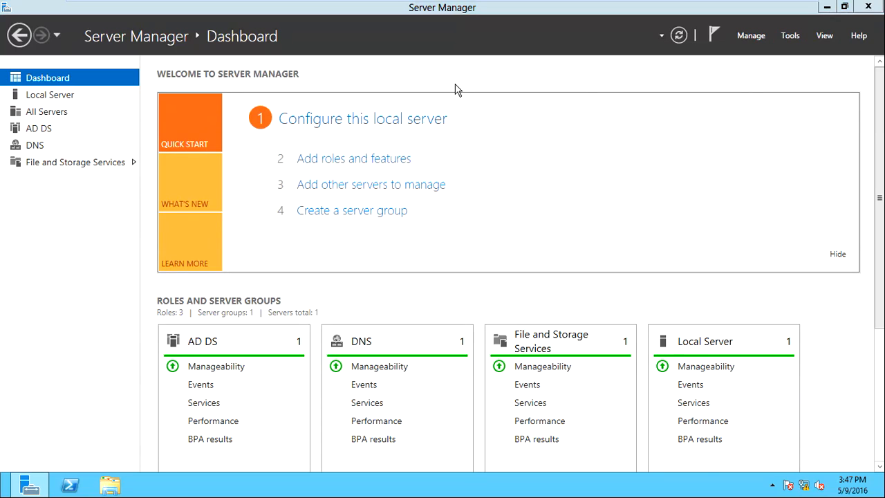
click(159, 146)
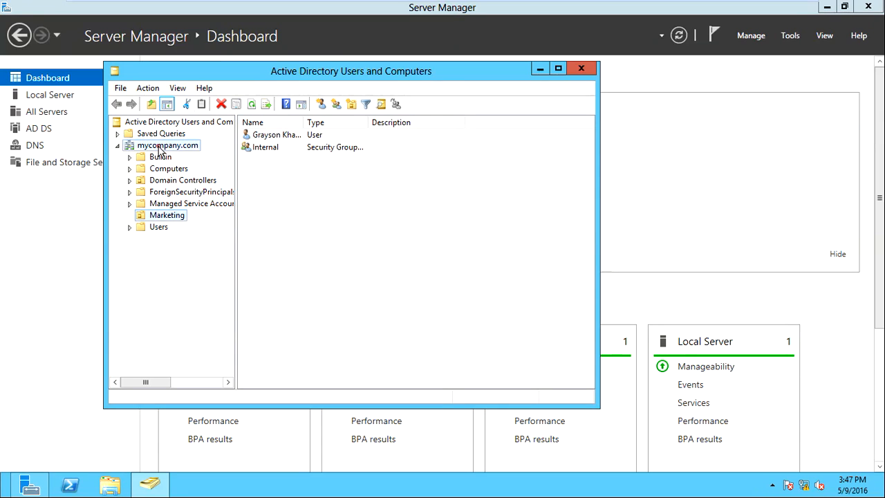
click(149, 122)
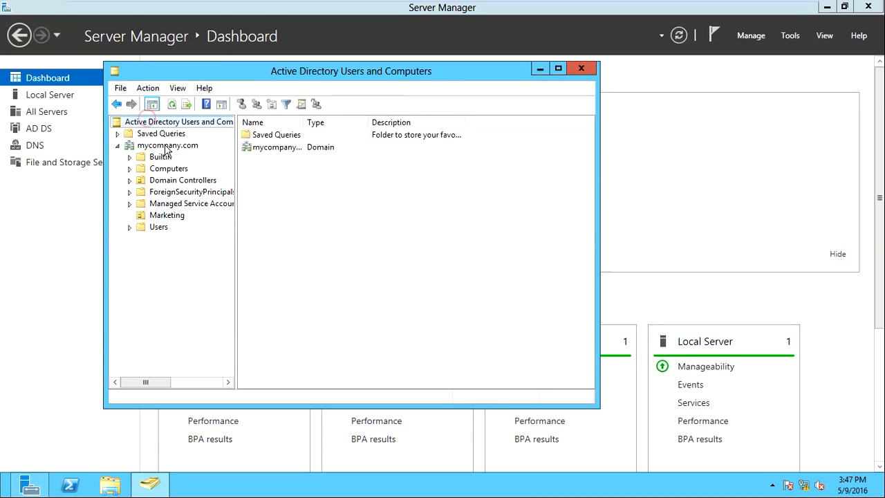
click(166, 146)
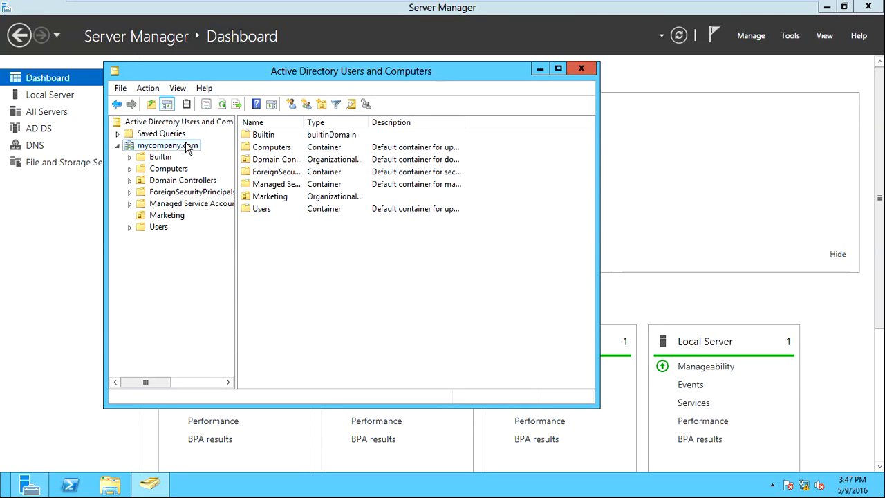
click(158, 227)
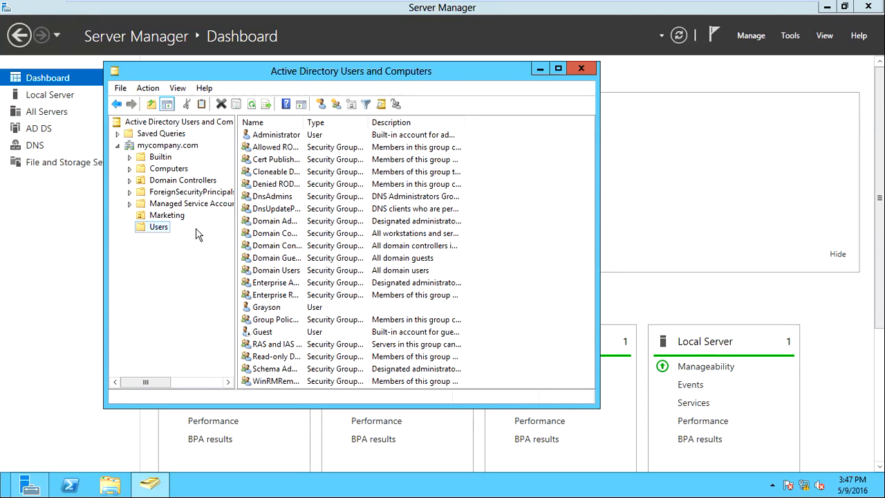
drag(529, 142, 449, 384)
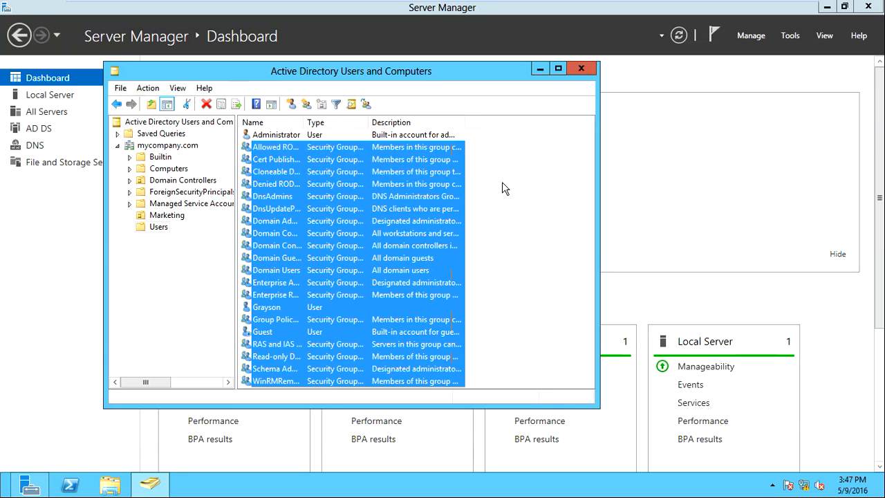
click(502, 181)
click(311, 136)
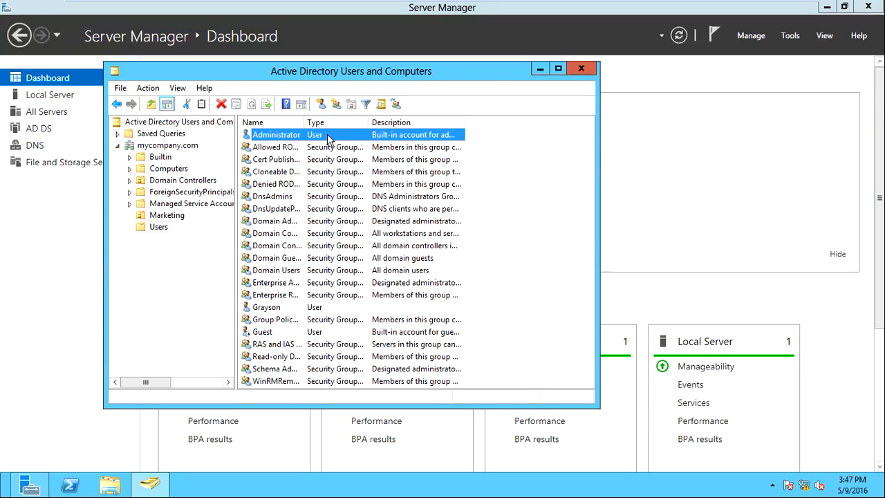
drag(510, 143, 452, 409)
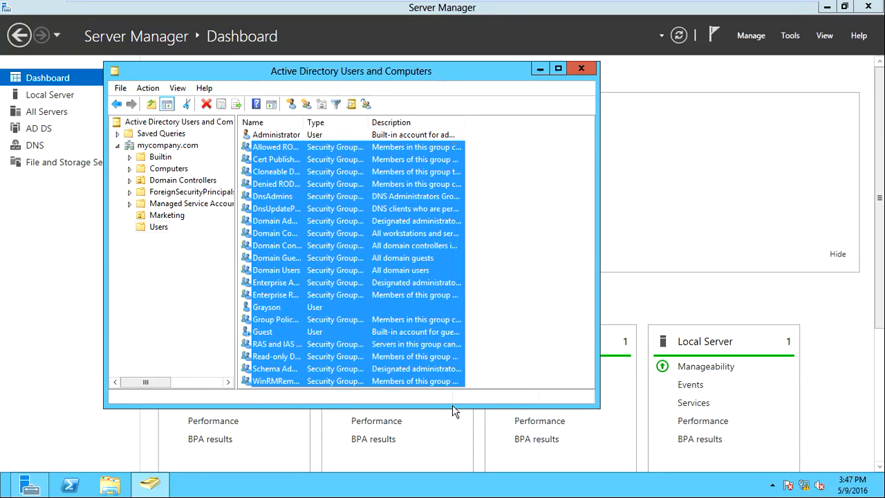
click(506, 263)
click(331, 309)
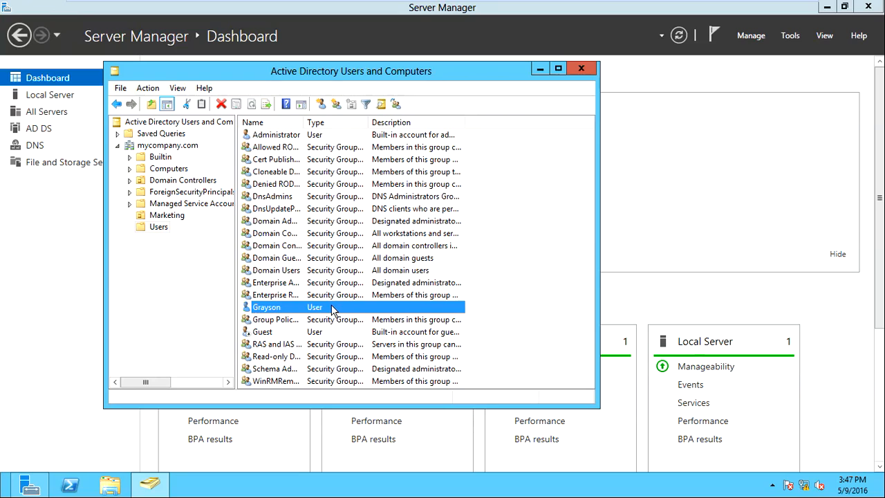
click(157, 271)
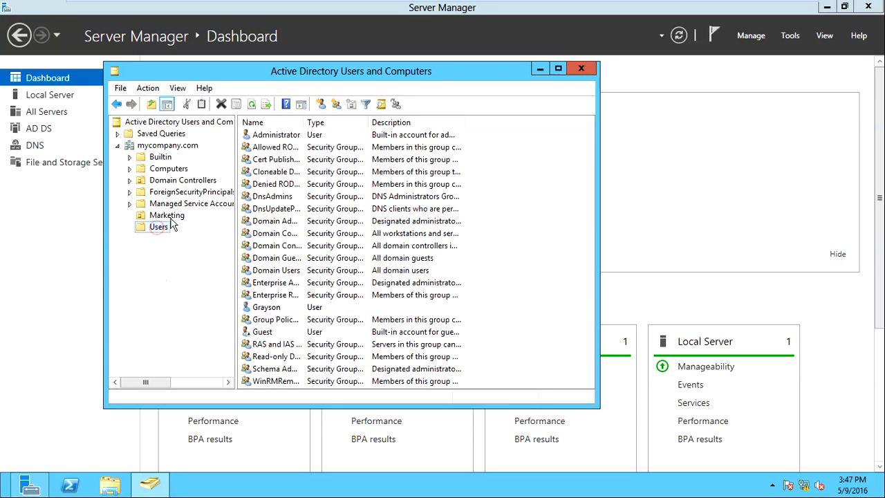
click(168, 148)
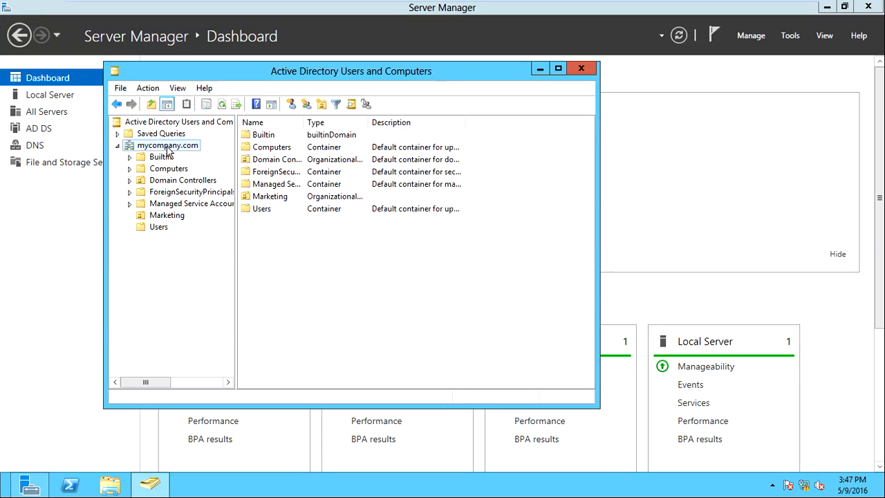
Create an organizational unit named Finance directly under the mycompany.com domain
right_click(166, 148)
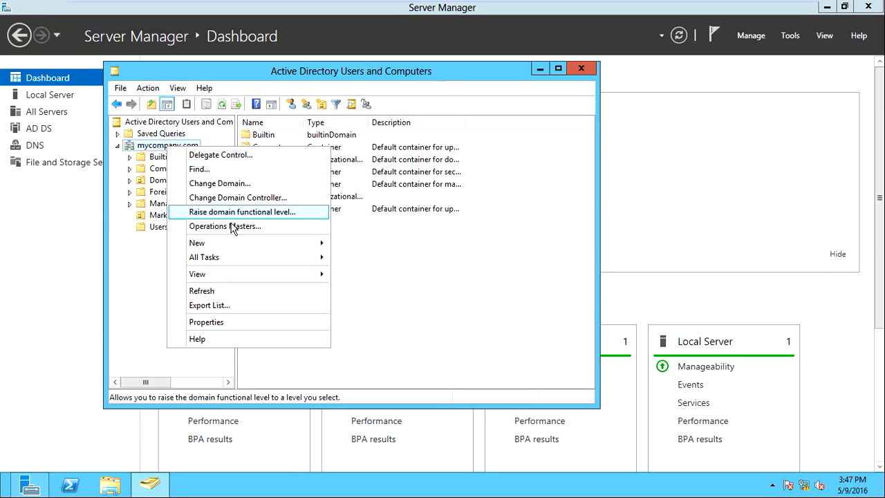
click(233, 246)
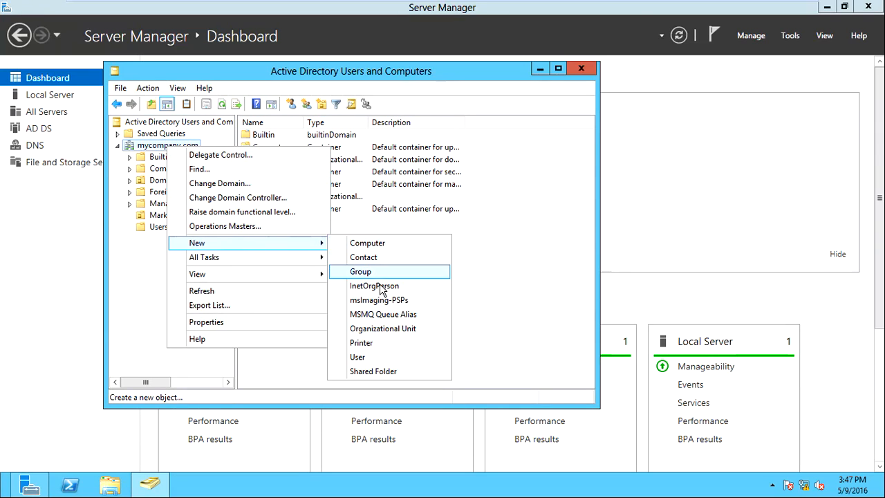
click(379, 330)
click(207, 159)
drag(220, 92, 404, 151)
click(371, 223)
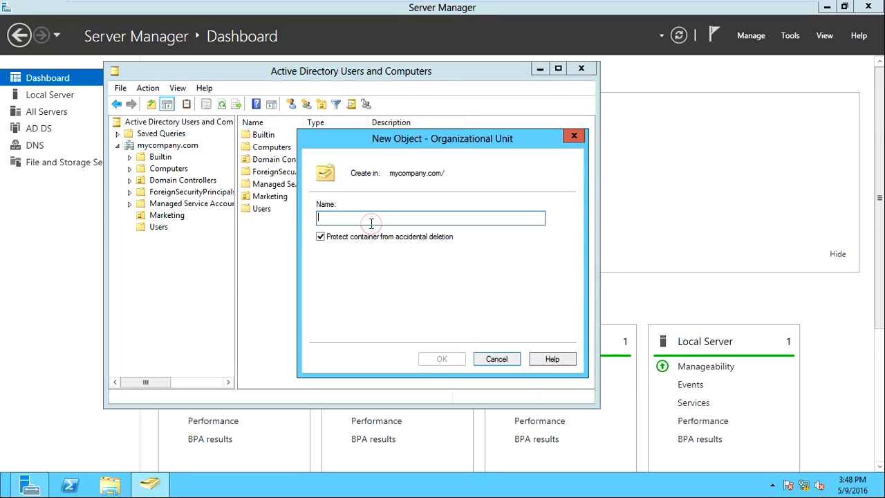
text(Finance)
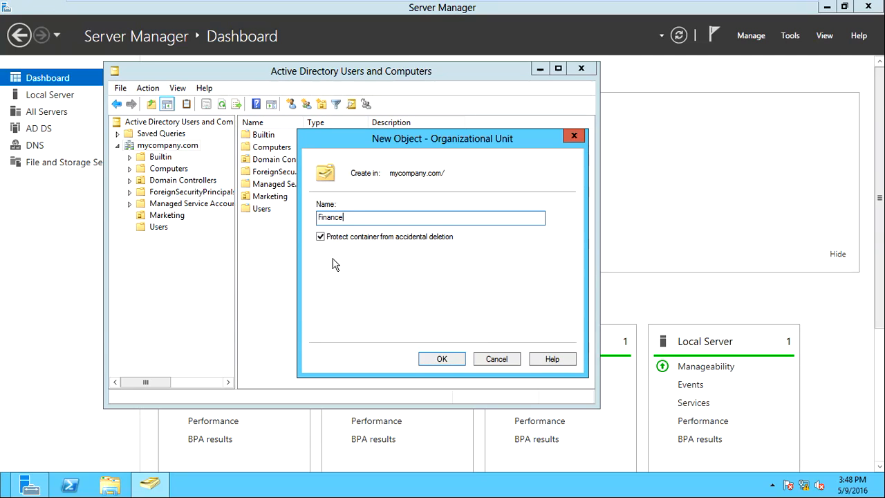
click(441, 359)
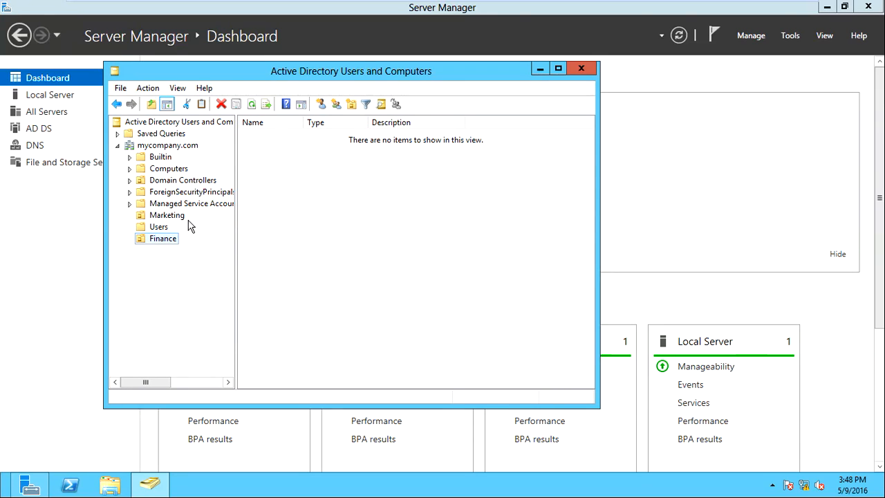
Cancel the accidental rename of the Finance OU
click(164, 239)
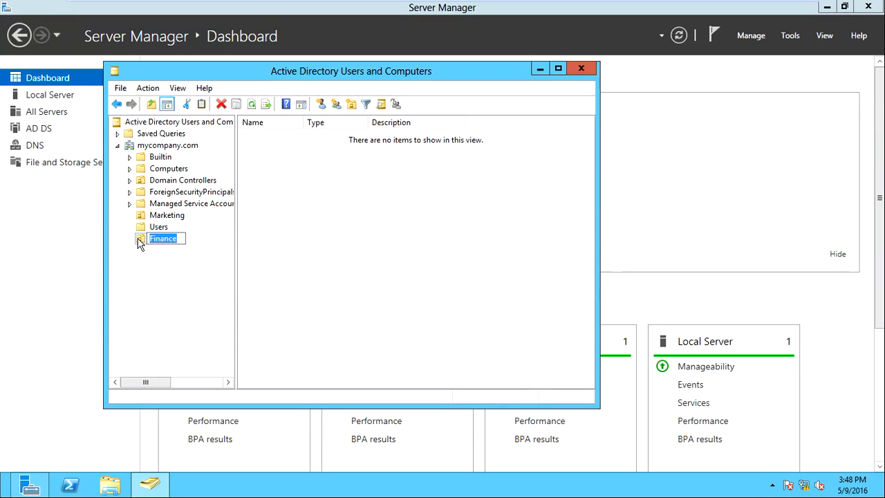
click(139, 240)
click(148, 274)
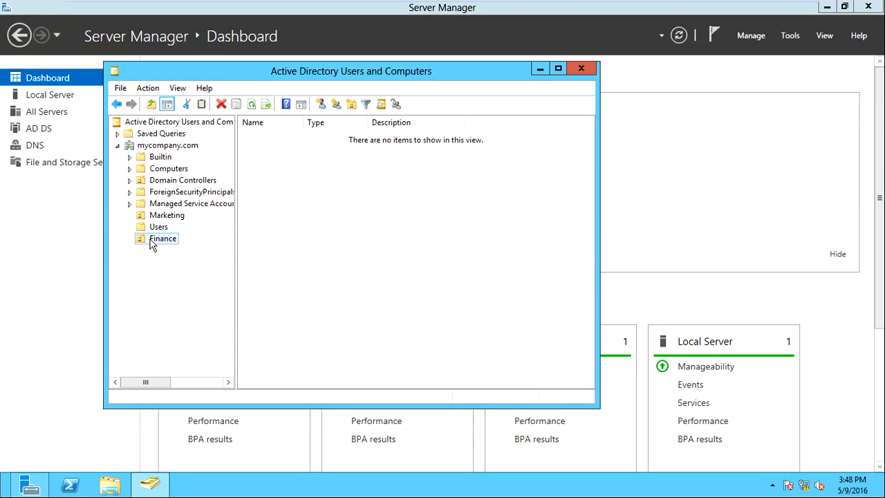
Create a Global security group named Finance inside the Finance OU
right_click(150, 240)
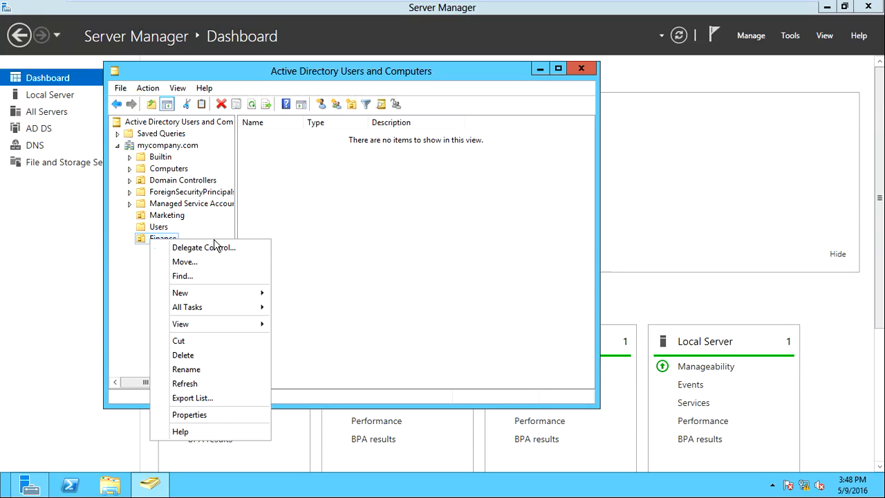
mouse_move(223, 295)
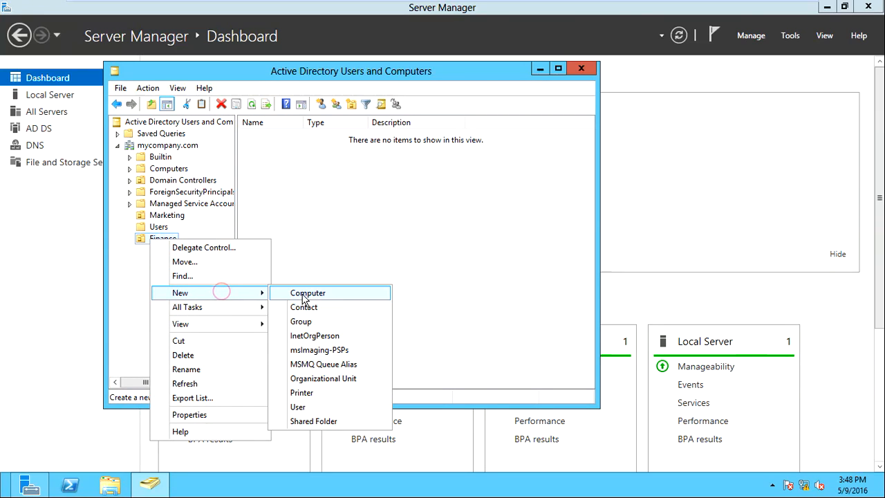
click(310, 322)
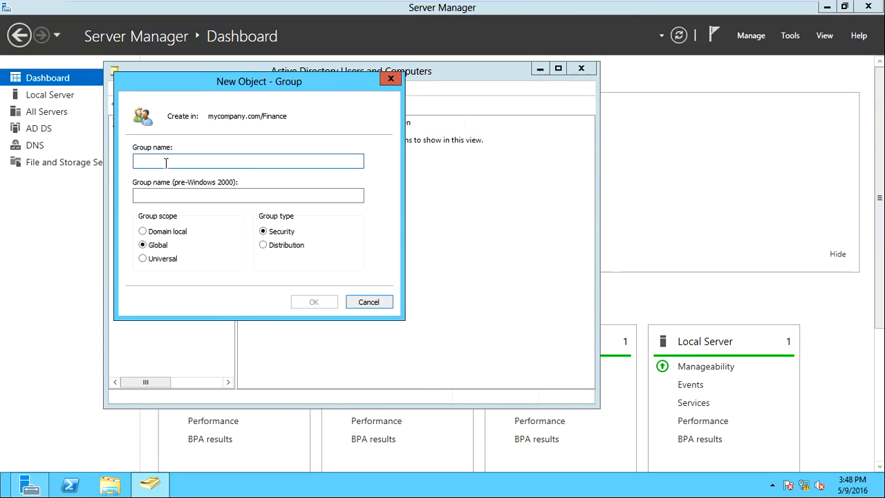
text(Finance)
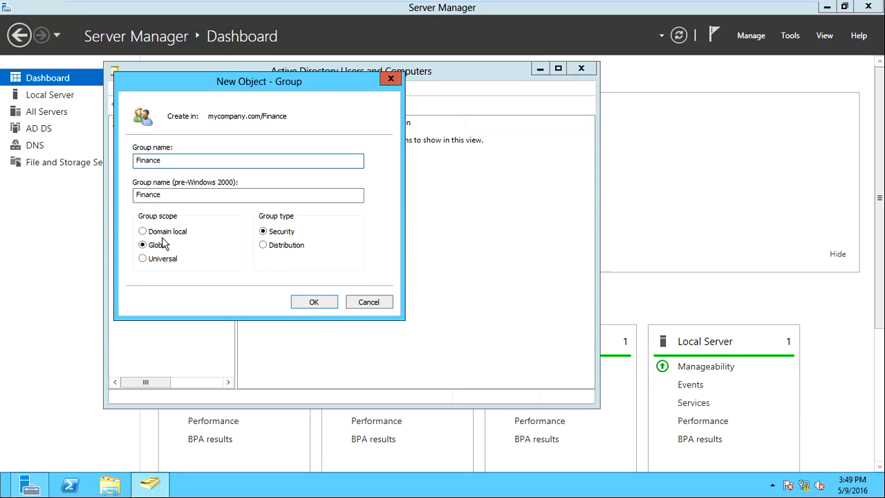
click(324, 304)
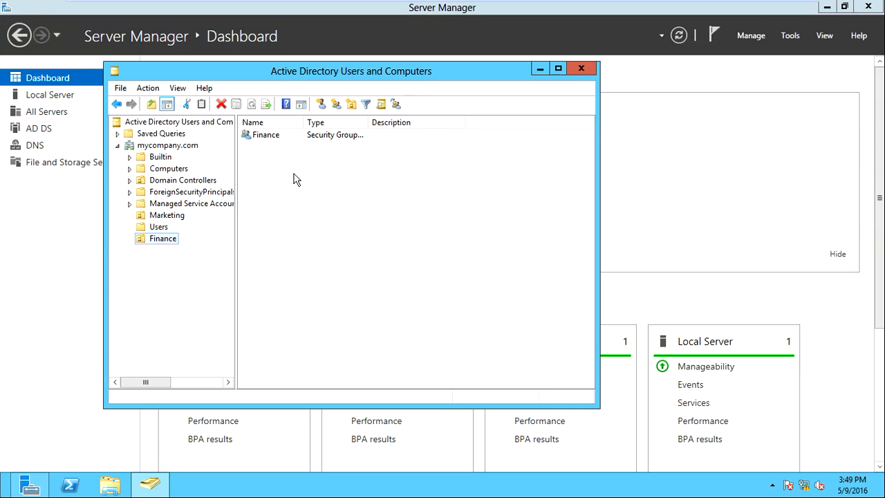
click(280, 135)
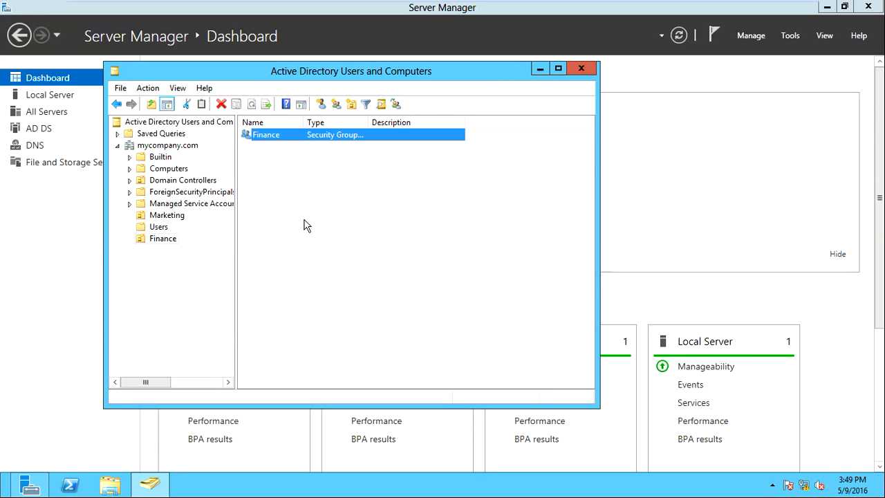
click(170, 240)
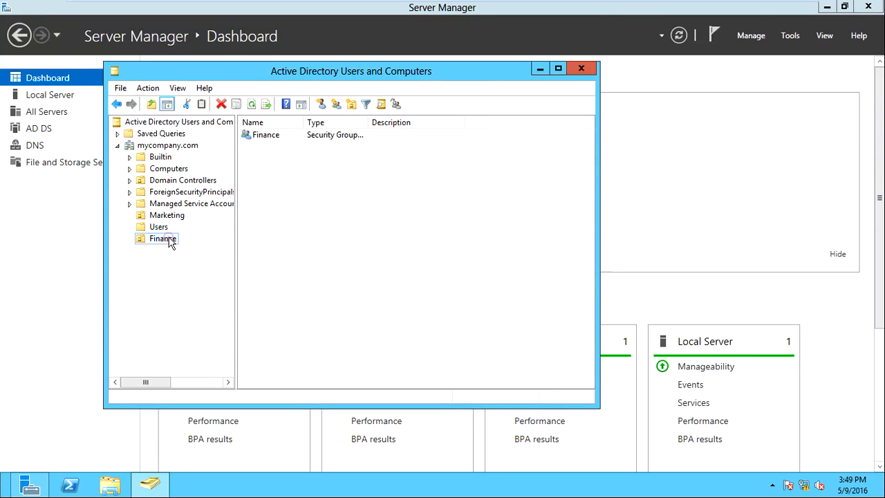
click(284, 204)
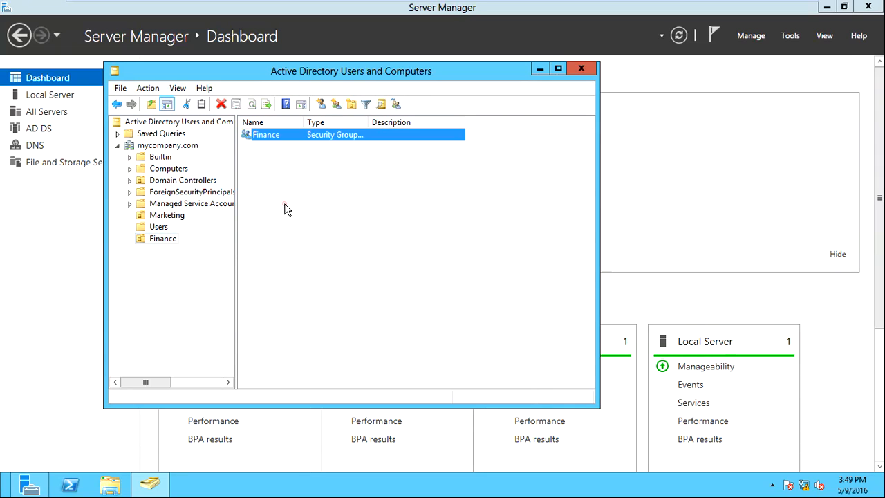
click(156, 241)
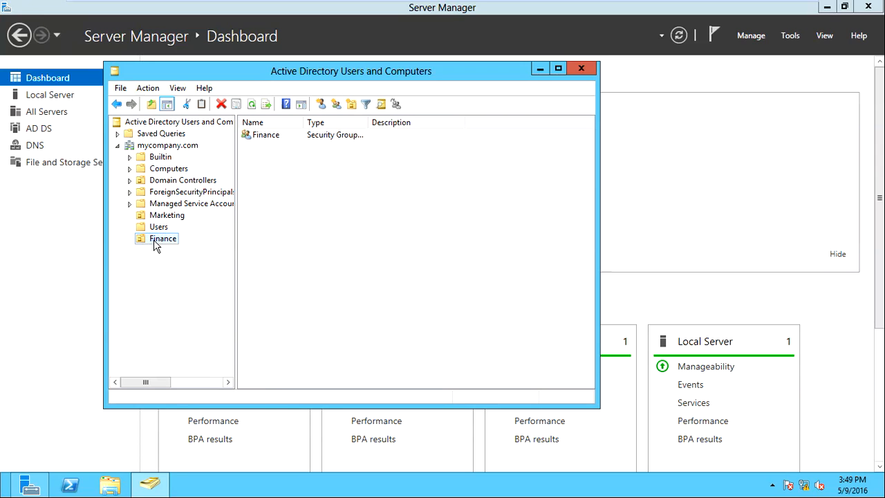
right_click(156, 243)
click(221, 300)
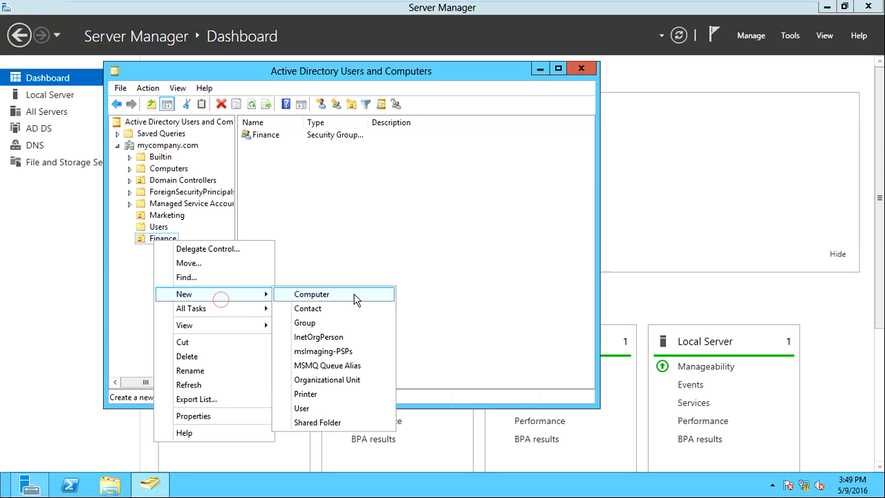
click(329, 397)
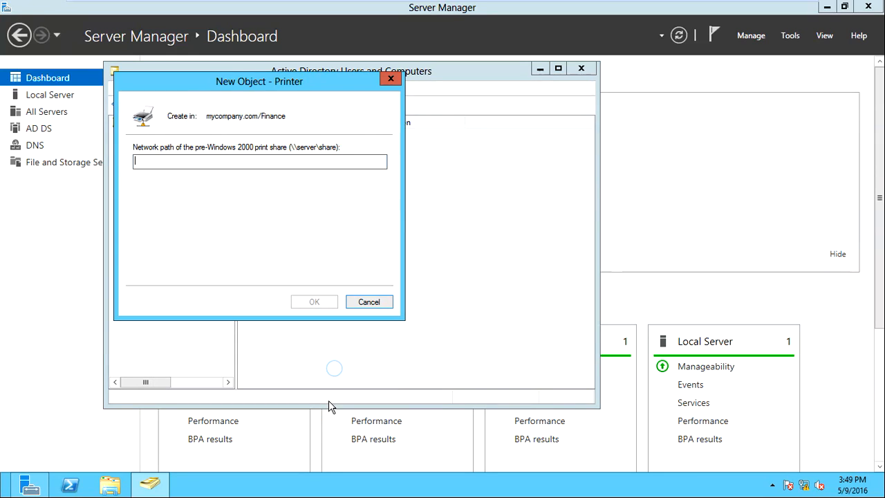
click(369, 302)
right_click(171, 246)
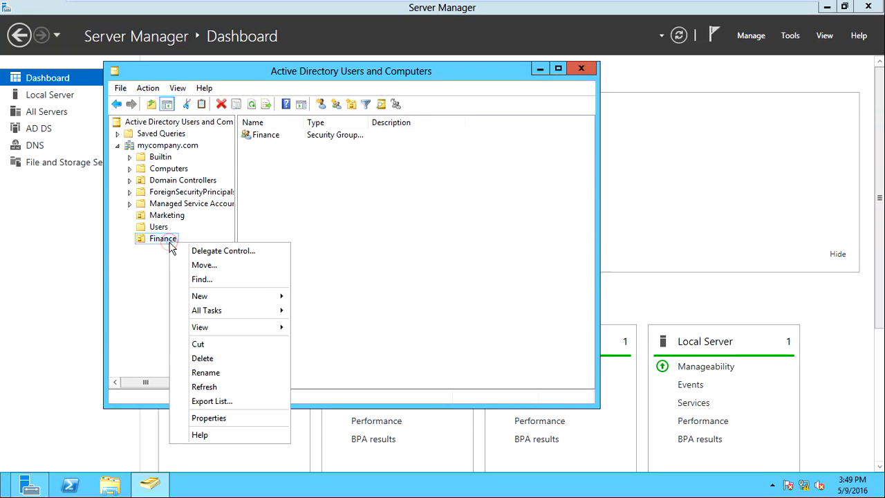
click(251, 295)
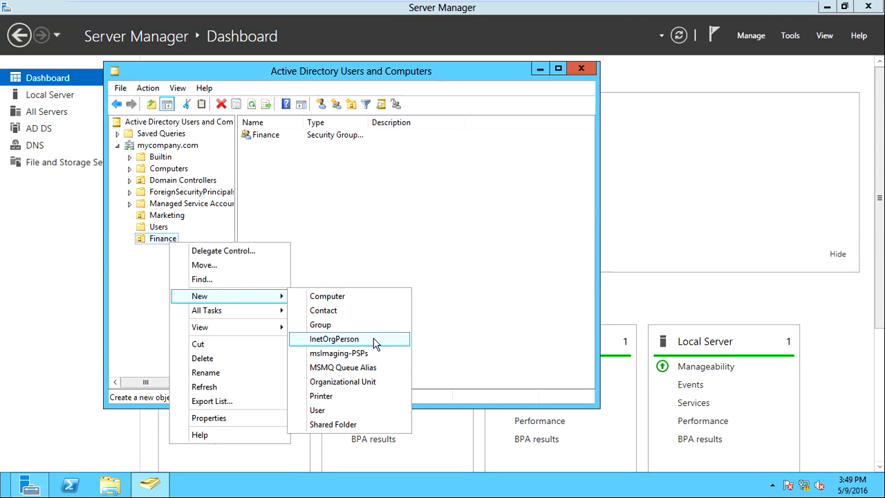
click(366, 399)
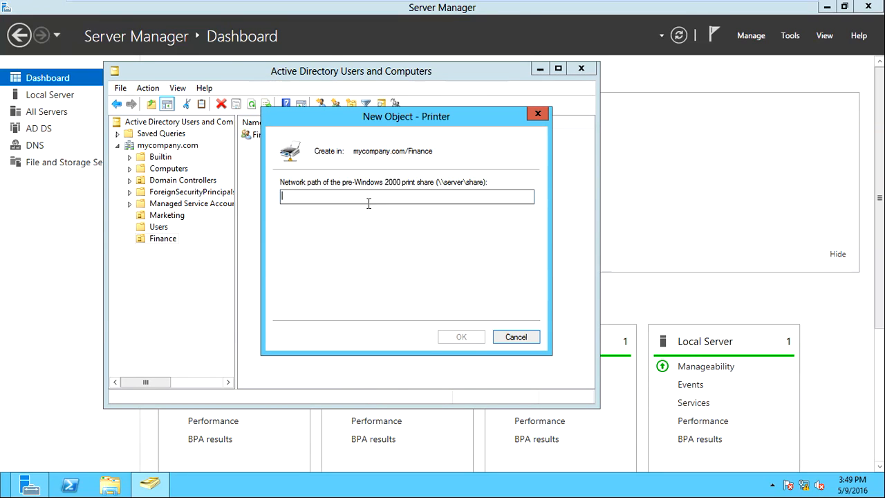
drag(374, 123, 490, 143)
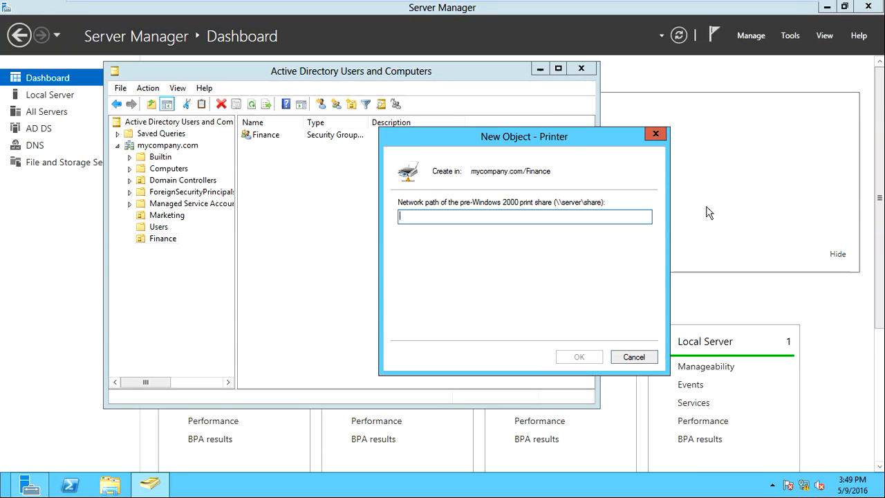
click(642, 360)
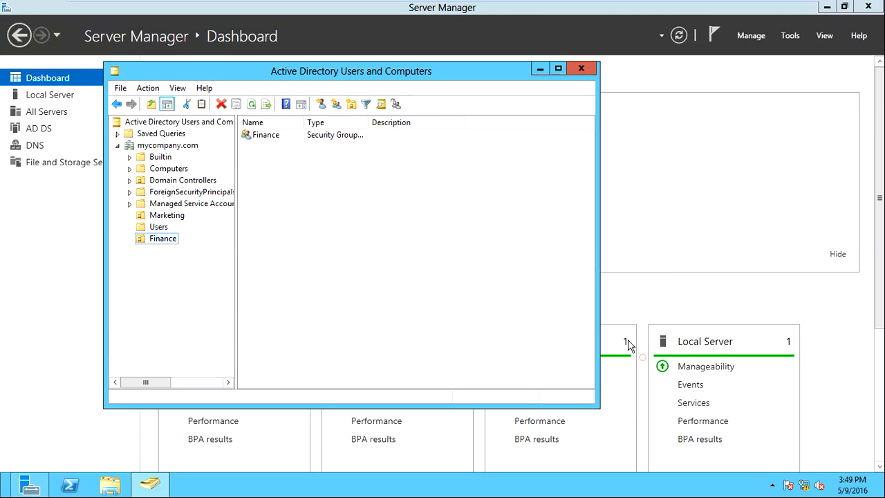
Open a new user form for the Finance OU
right_click(174, 237)
mouse_move(257, 294)
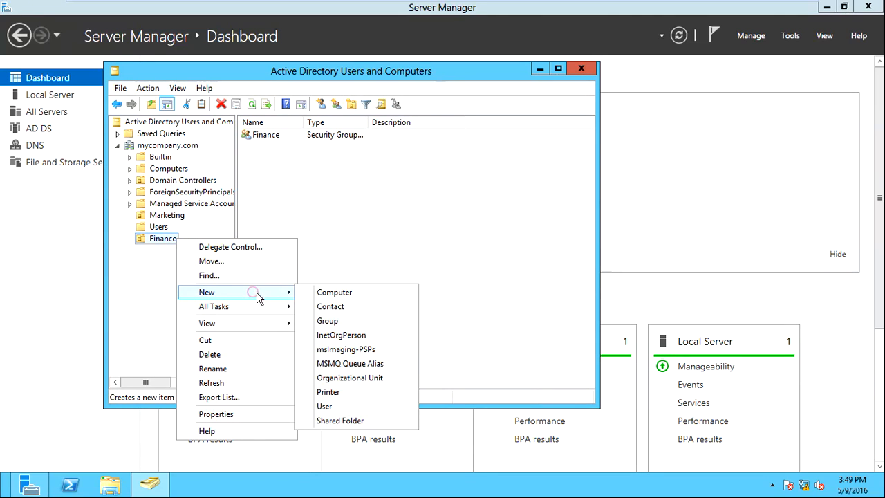
click(339, 411)
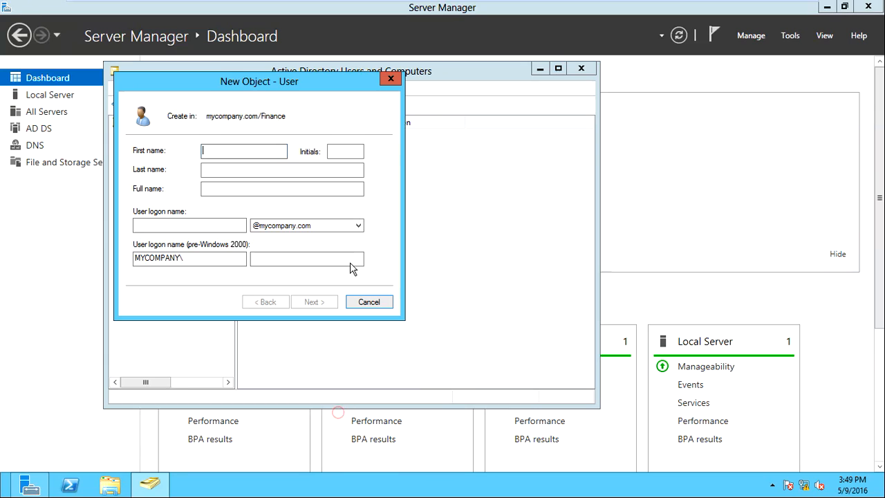
drag(269, 83, 456, 109)
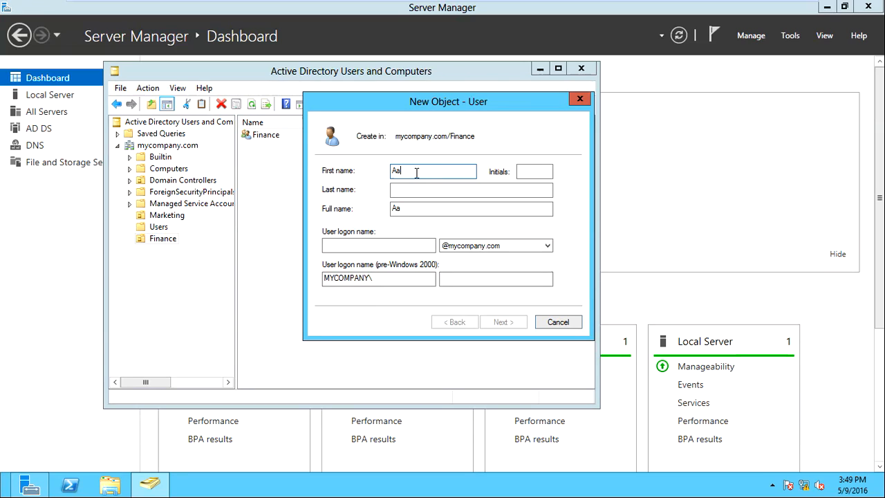
Fill in the user's last name and logon name, then continue to the password page
key(Tab)
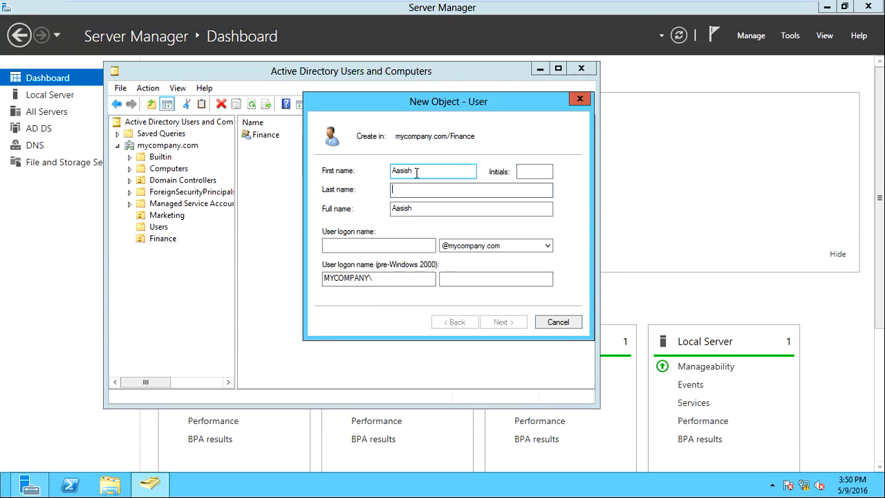
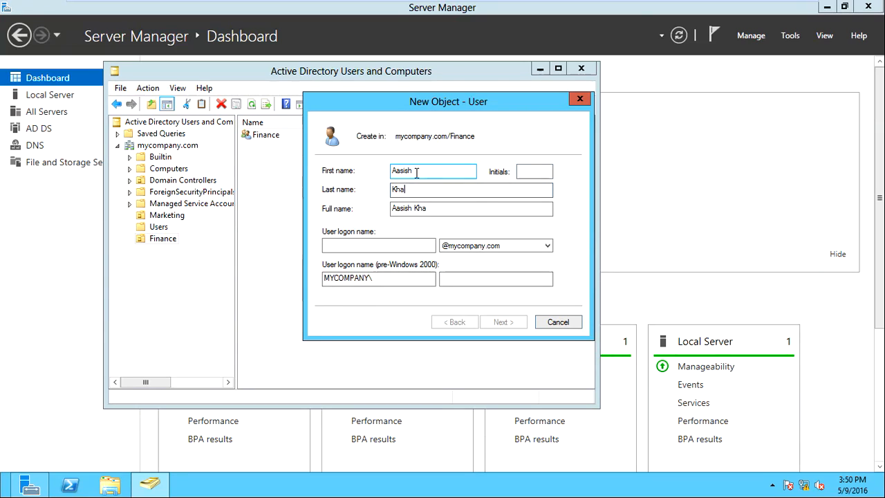
click(359, 246)
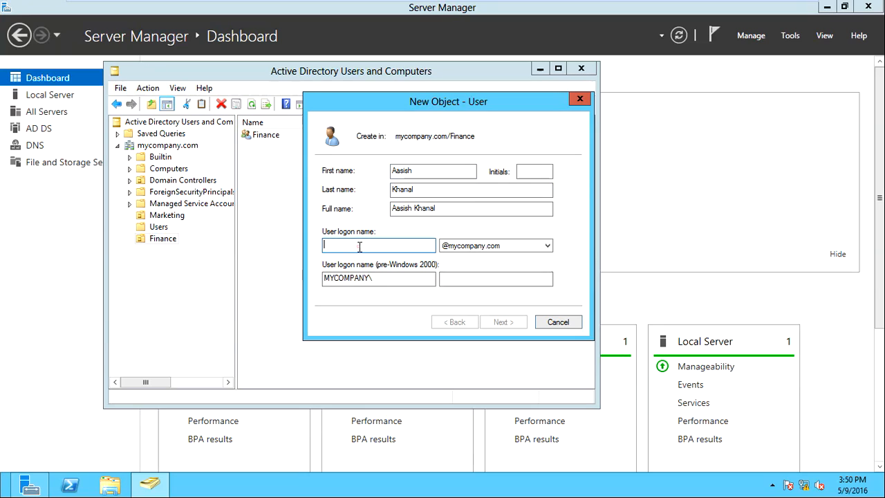
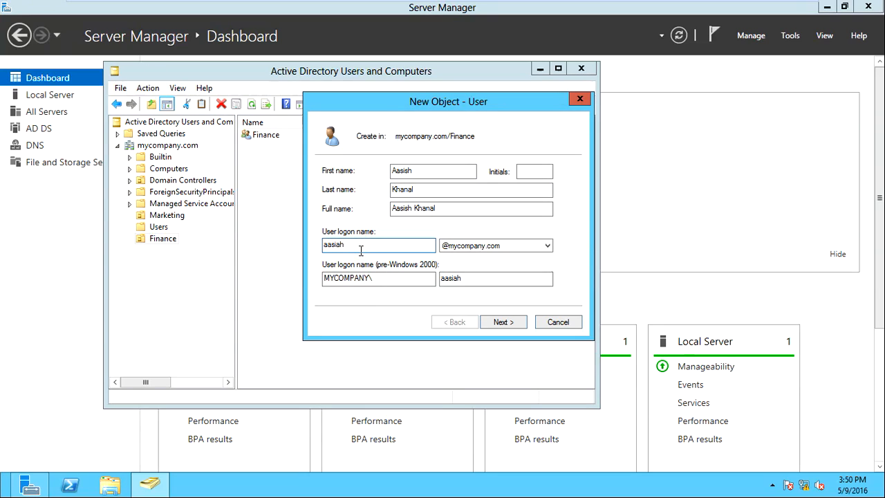
key(BackSpace)
click(504, 323)
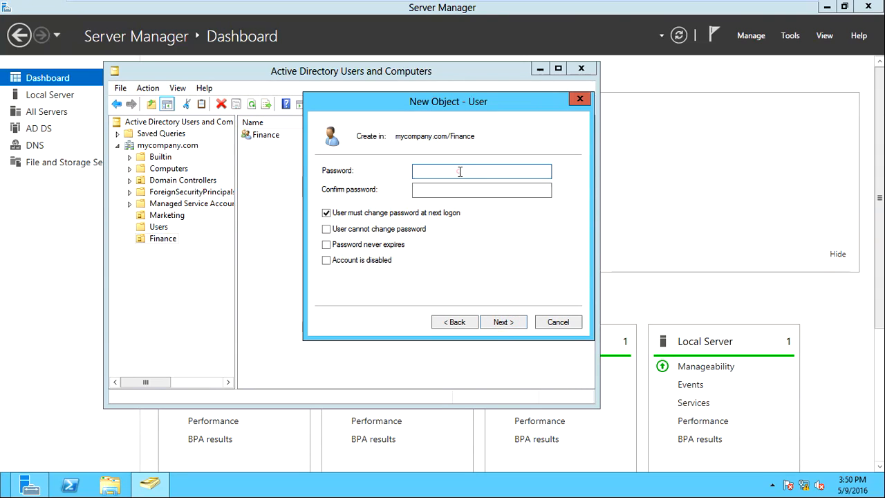
Enter the new user's password and its confirmation
click(460, 172)
text(••••)
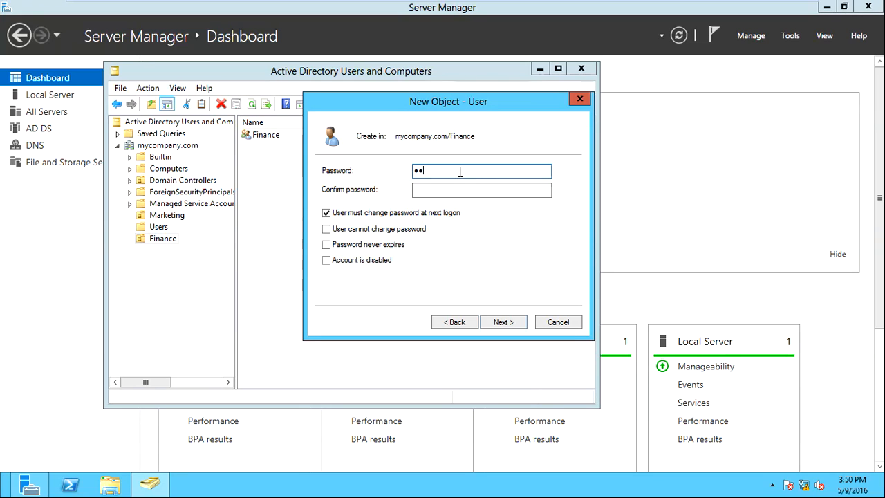
key(Tab)
text(••••)
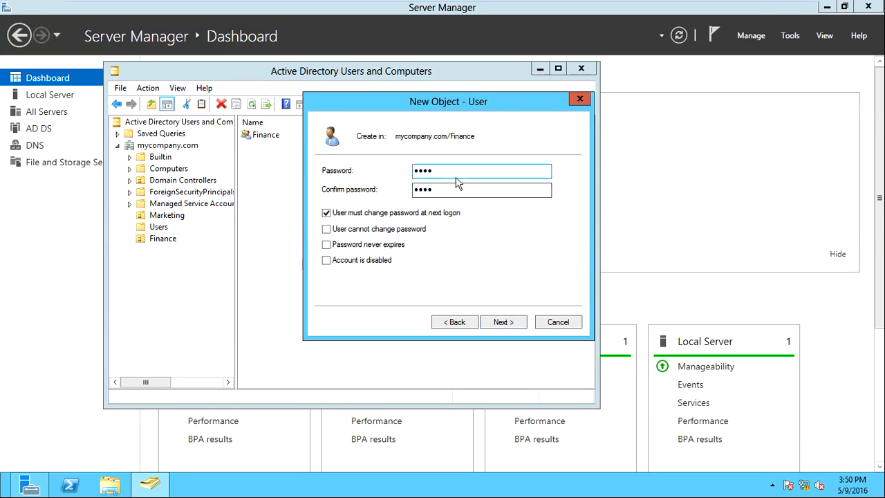
double_click(453, 174)
text(••)
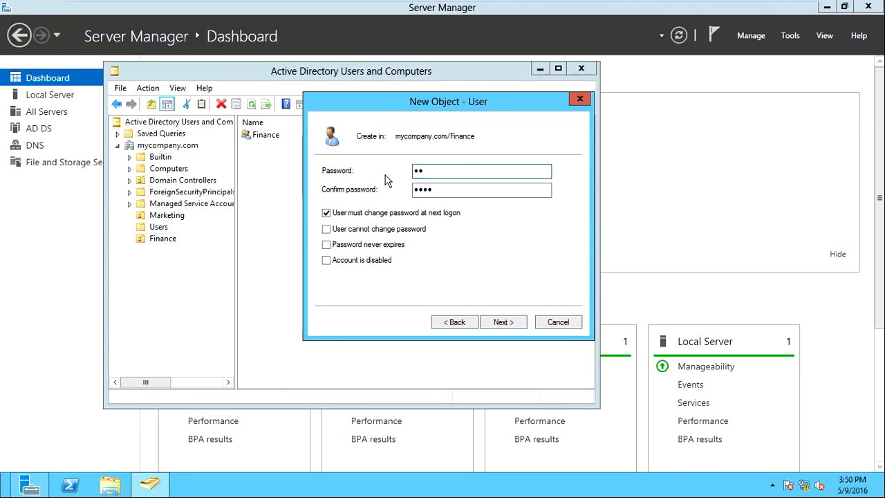
key(Tab)
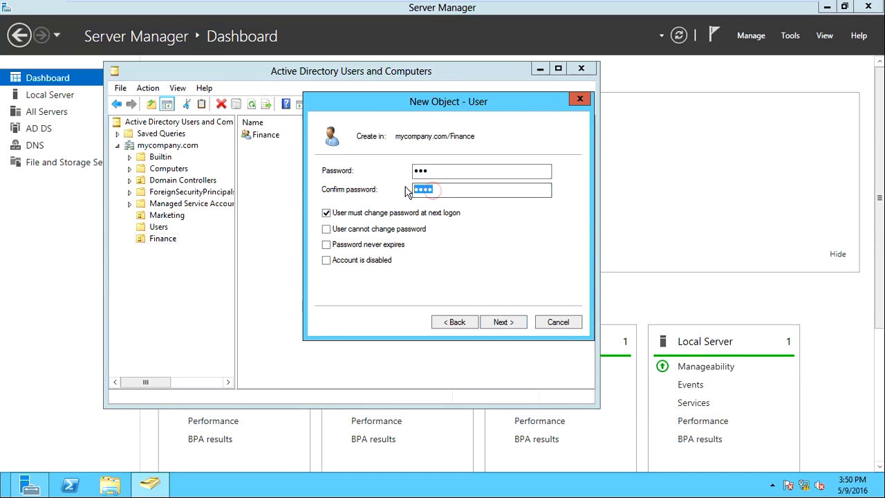
text(••)
double_click(440, 174)
drag(436, 190, 411, 186)
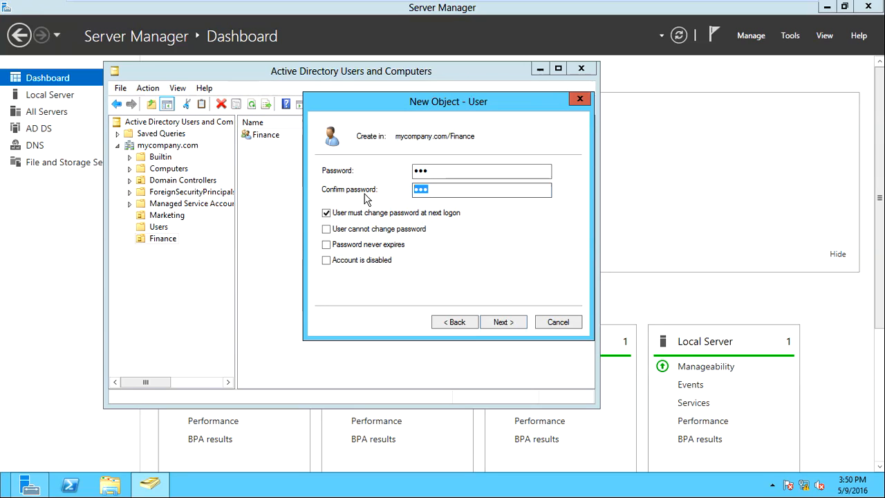
Turn off 'change password at next logon', set 'password never expires', and finish the wizard
click(326, 213)
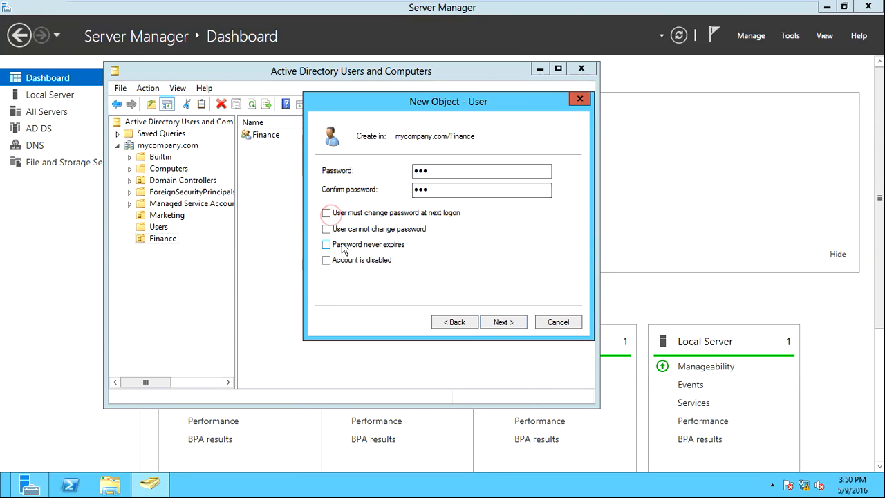
click(341, 244)
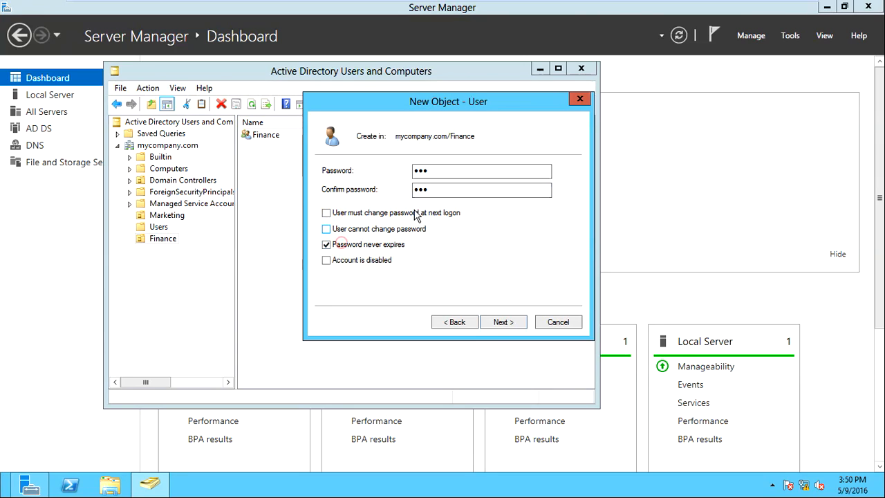
click(503, 323)
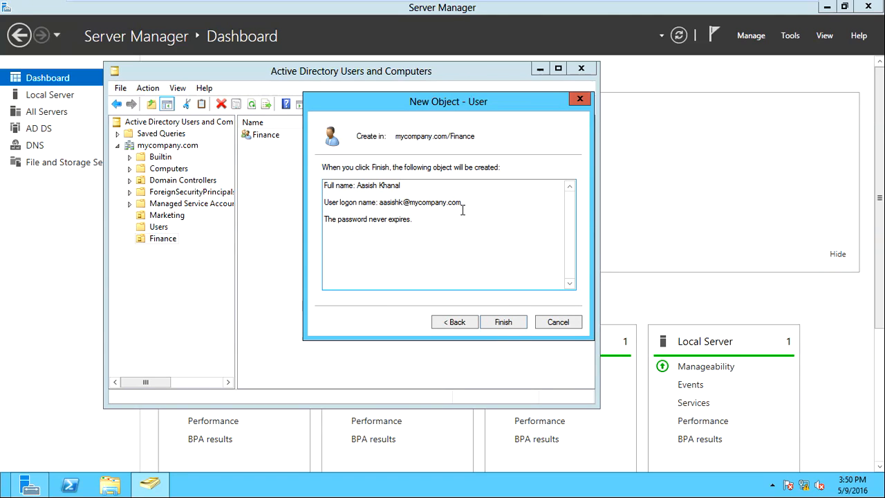
click(512, 323)
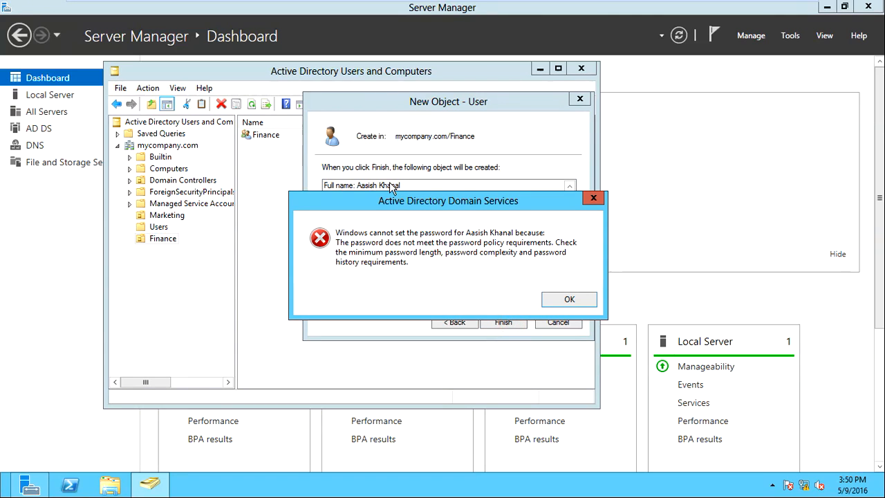
Dismiss the password-policy error and return to the password page
drag(397, 200, 382, 143)
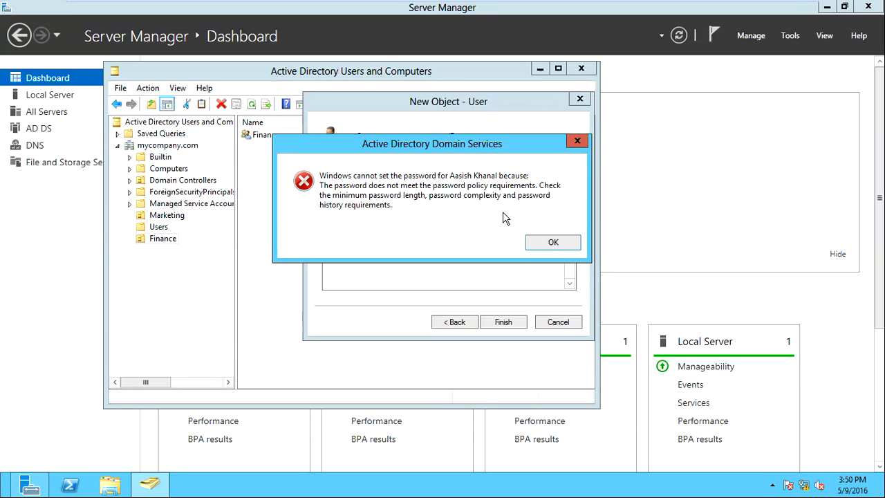
click(552, 238)
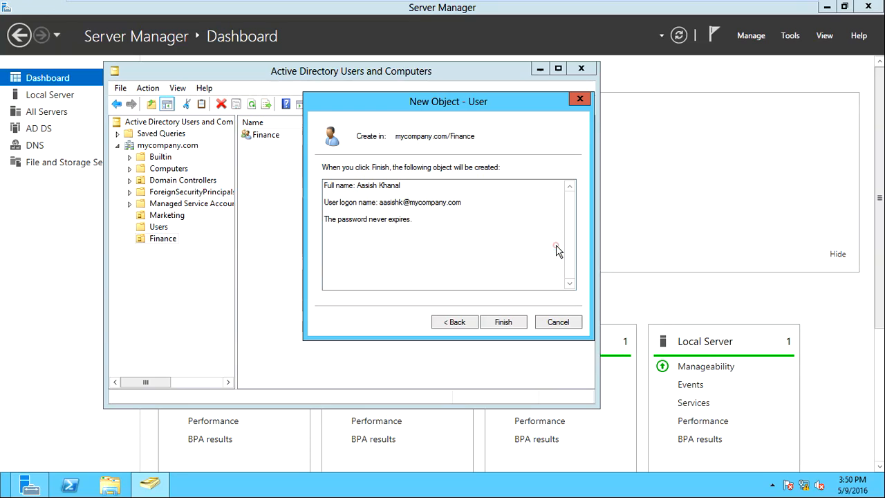
click(456, 325)
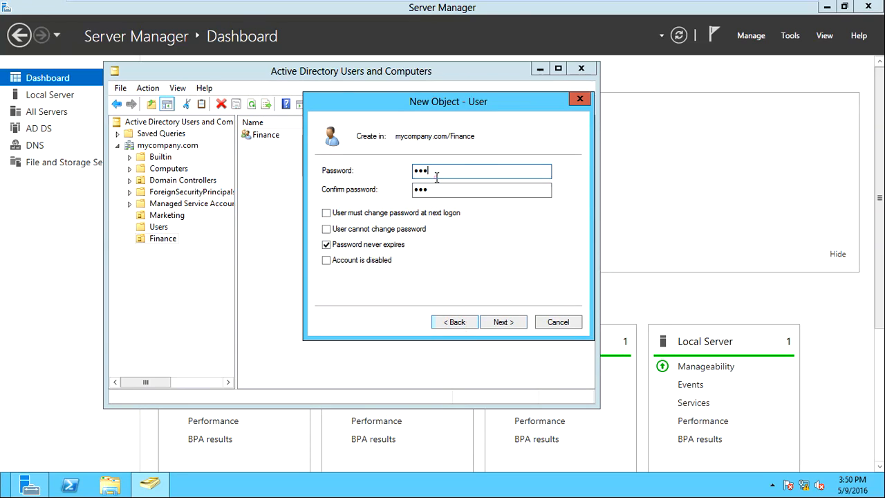
Replace both password entries with a complex password and create the user in Finance
text(********)
drag(465, 189, 377, 203)
text(****)
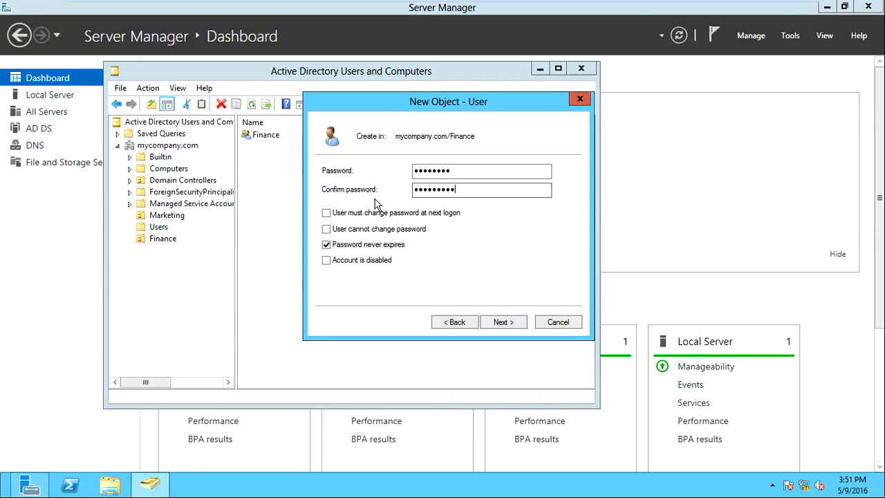
drag(440, 171, 367, 182)
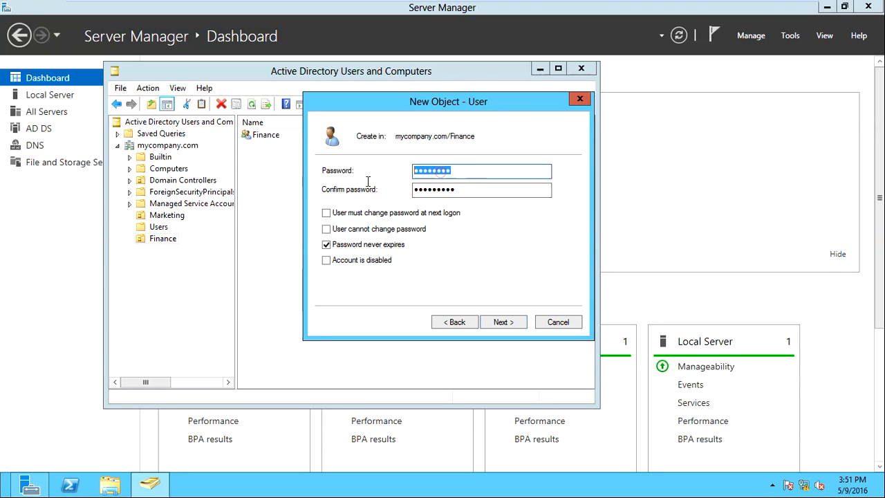
text(*****)
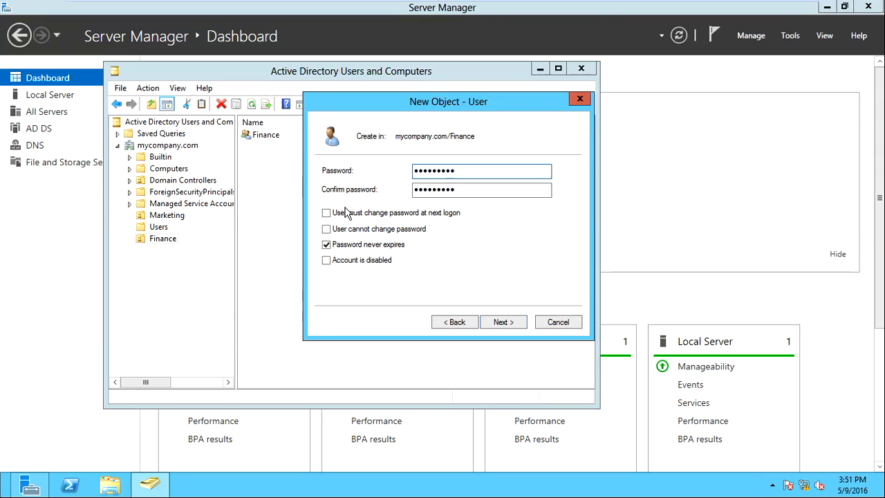
click(508, 323)
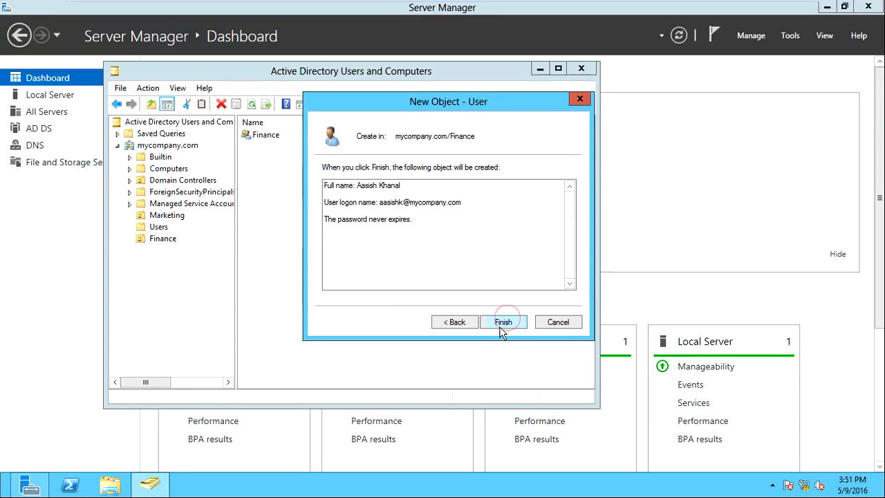
click(504, 323)
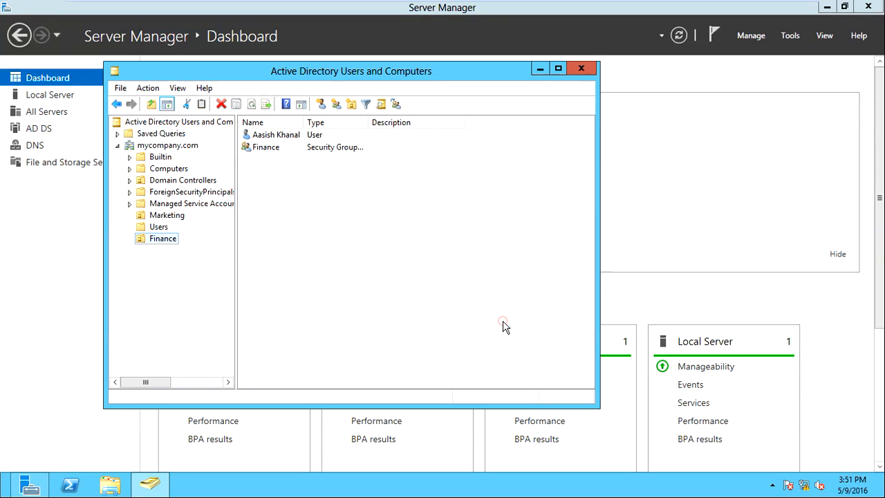
Select the new user and cancel the accidental rename, keeping its name unchanged
click(347, 135)
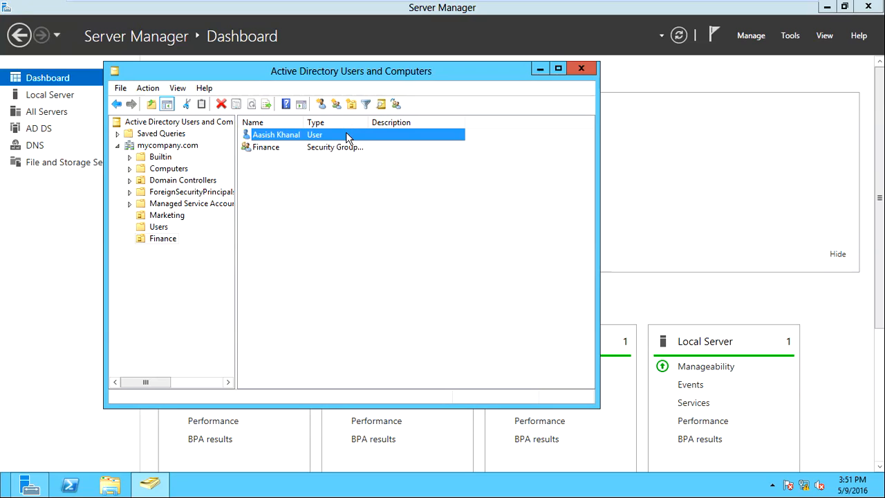
right_click(344, 136)
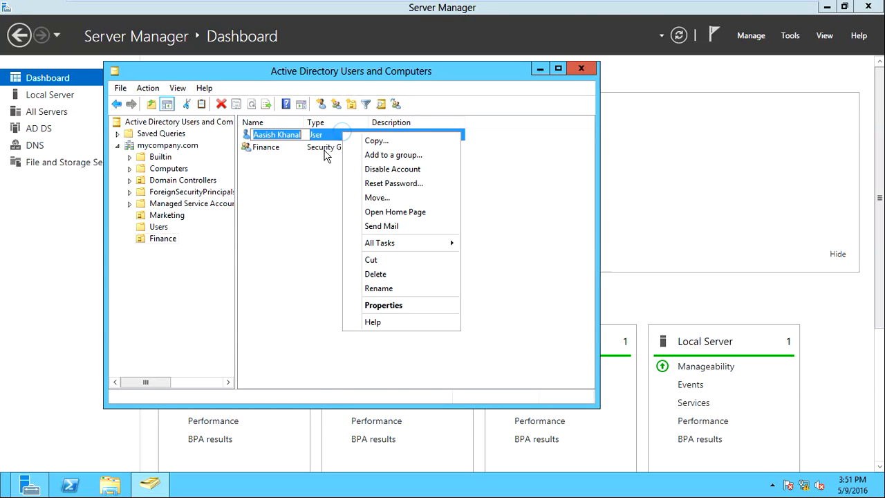
click(373, 152)
click(330, 139)
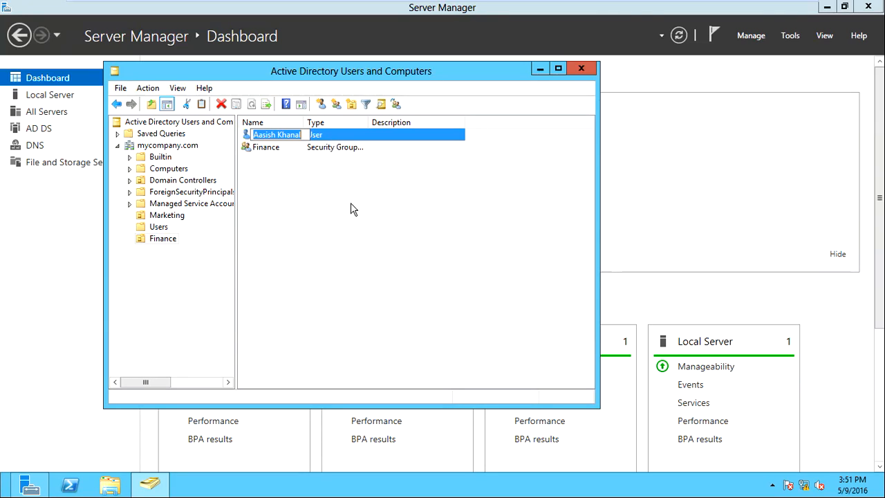
key(Return)
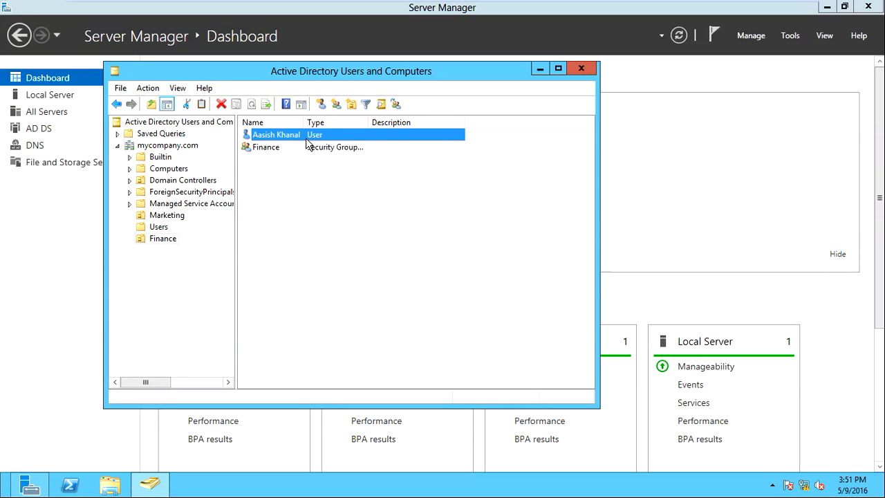
Reselect the new user in the Finance OU and bring up its actions
click(353, 205)
click(303, 136)
right_click(322, 135)
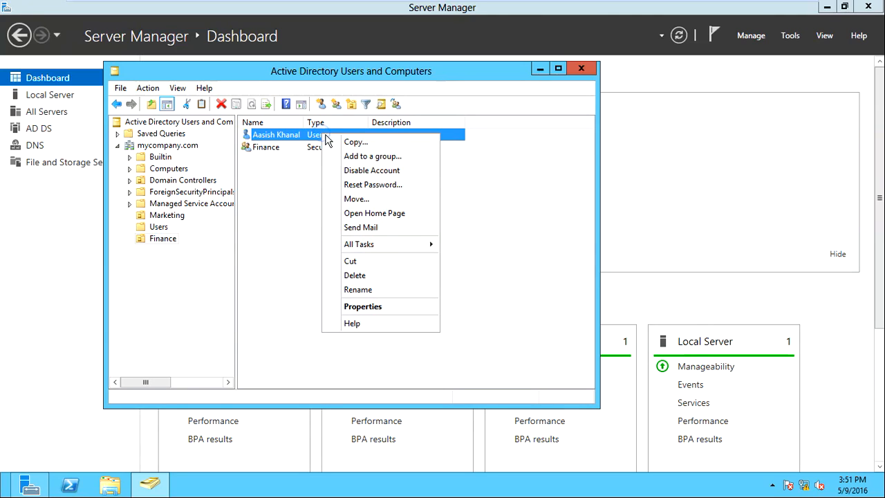
click(377, 157)
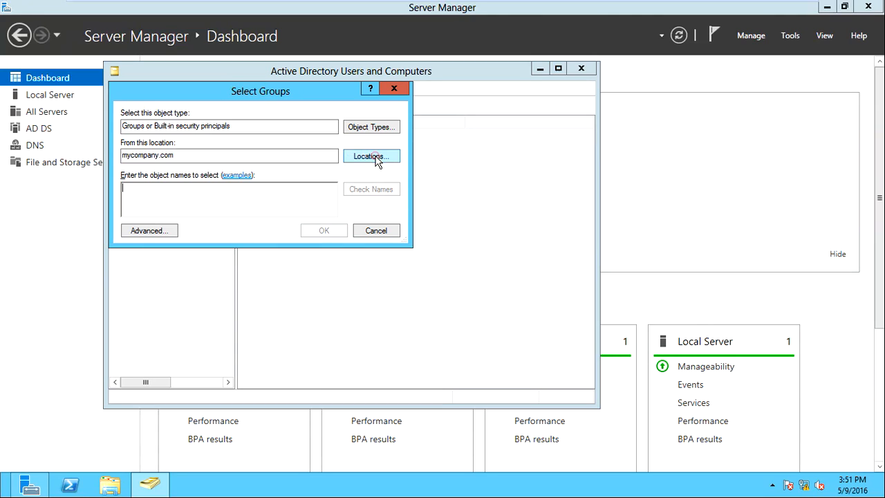
click(261, 192)
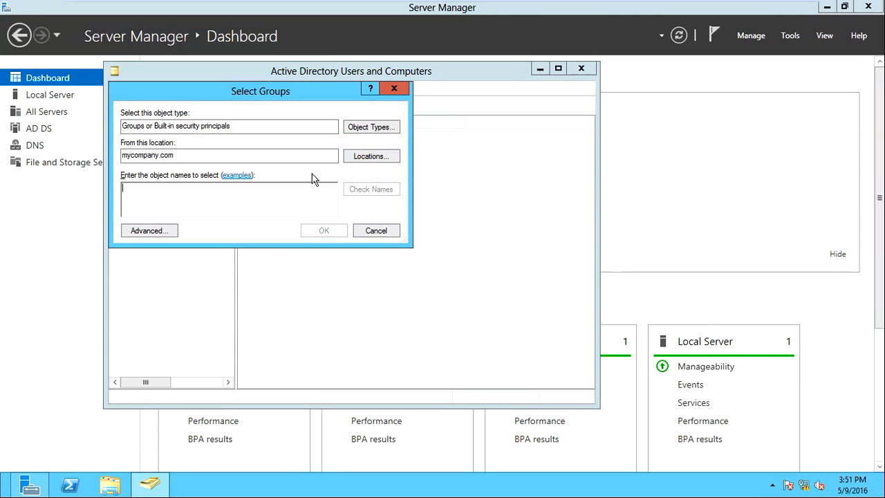
text(Fin)
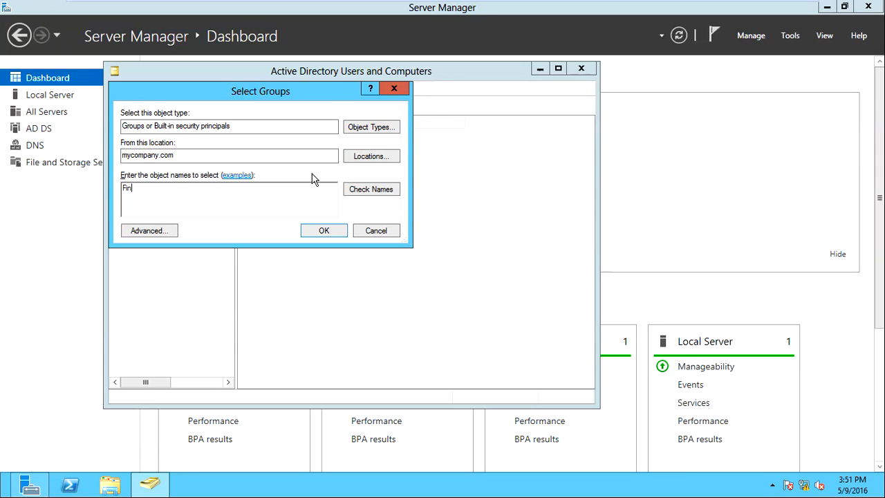
text(ance)
drag(297, 91, 472, 166)
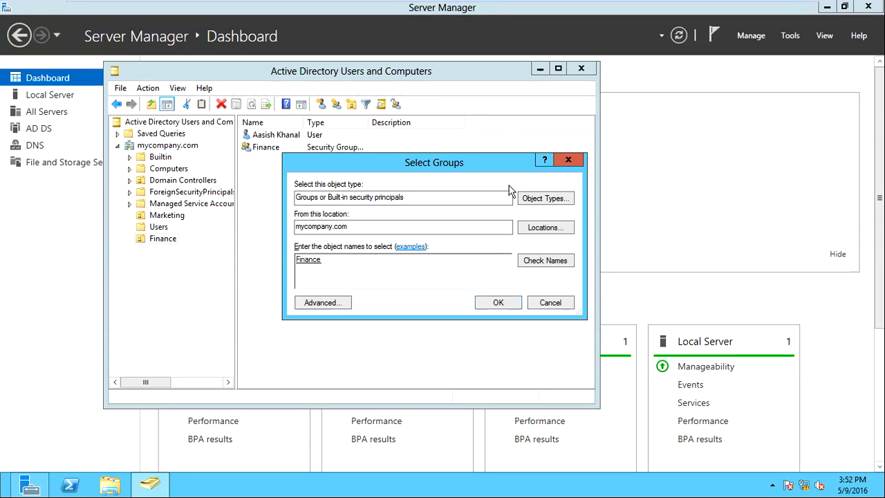
click(565, 301)
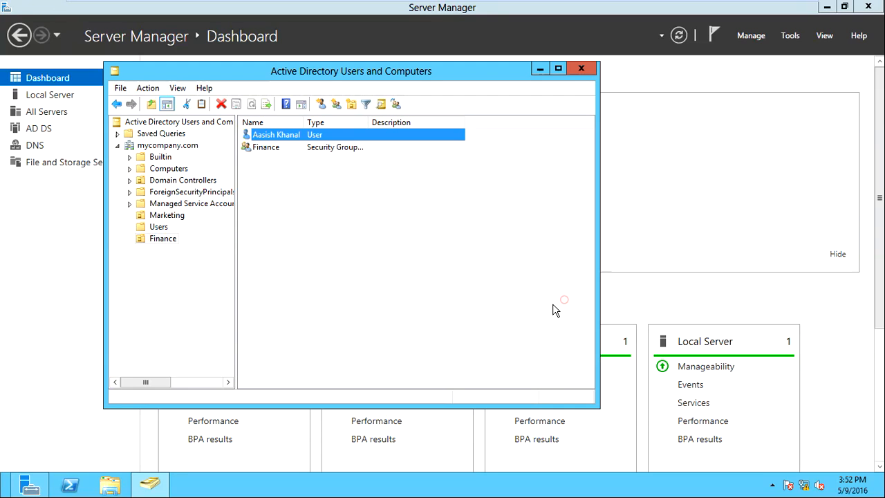
click(297, 149)
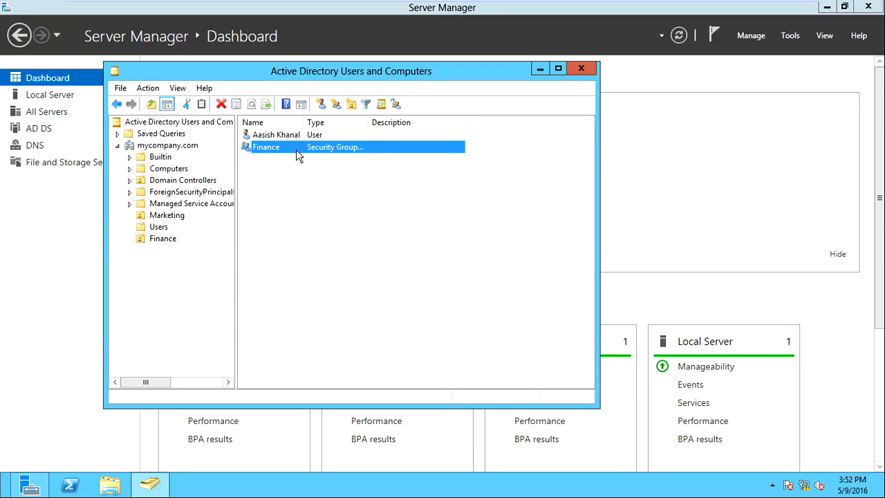
Add the new user to the Finance group's members by resolving the name 'Aa'
right_click(294, 148)
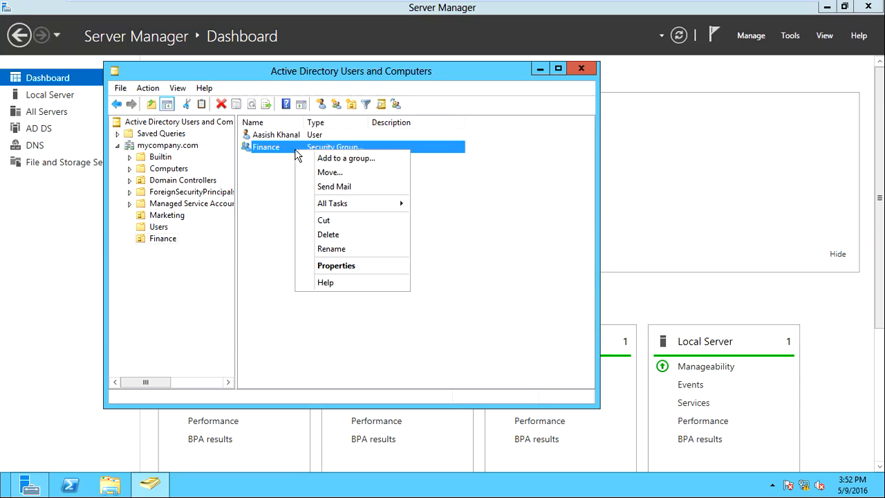
click(353, 268)
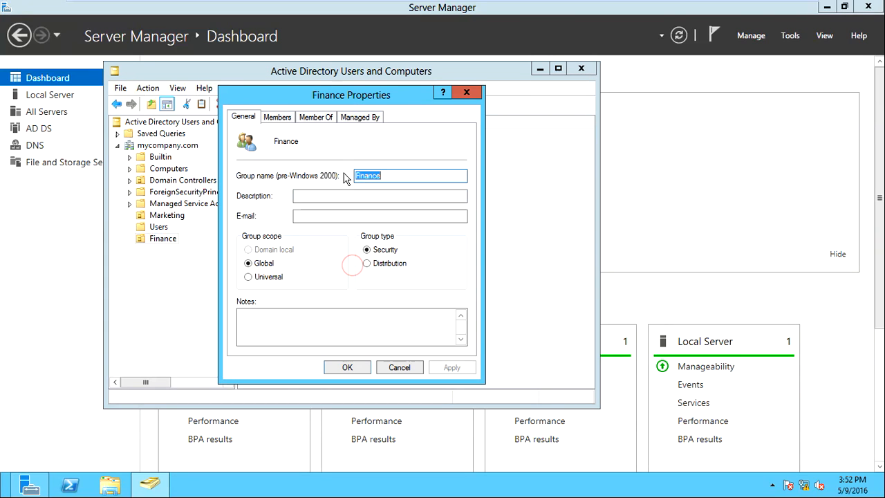
click(278, 117)
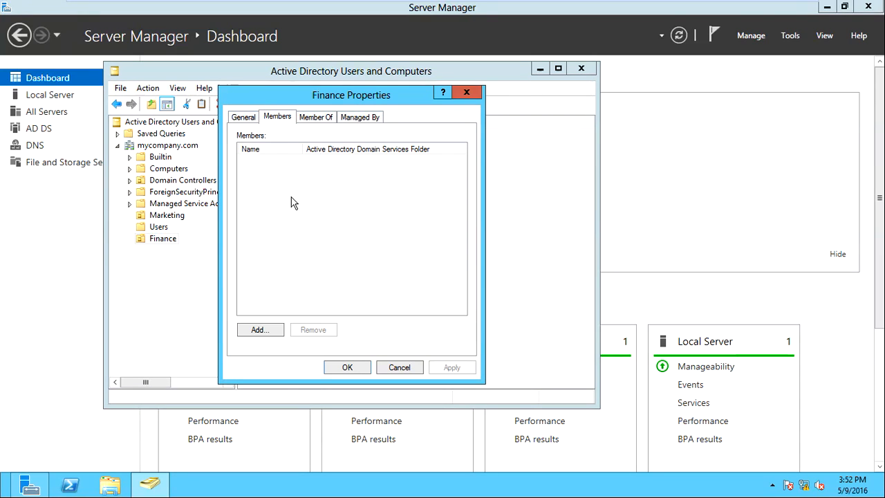
click(271, 327)
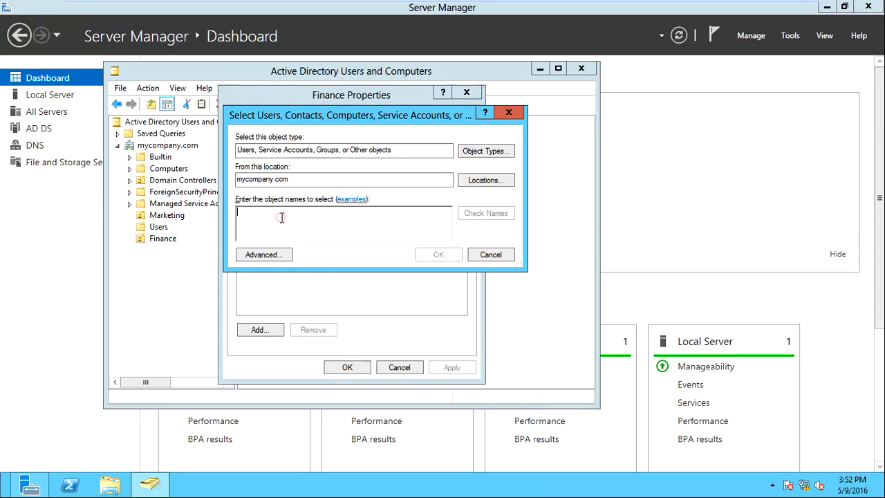
click(280, 217)
click(305, 215)
text(Aasish)
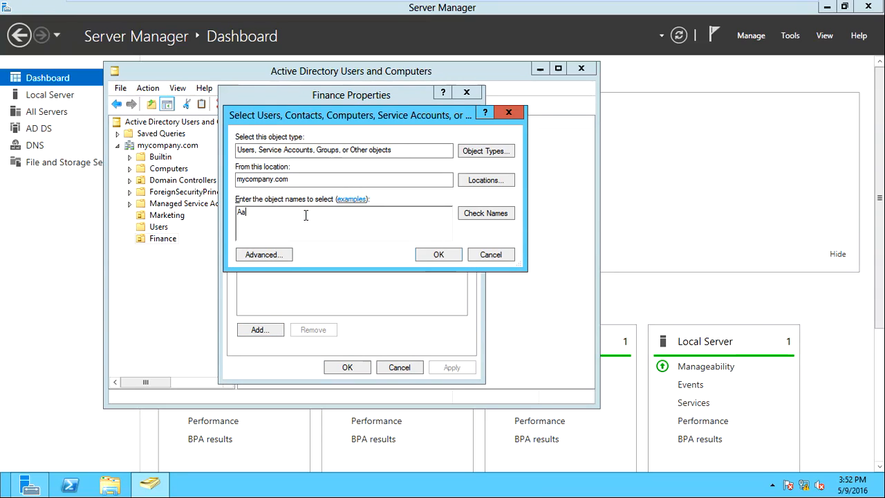
click(487, 214)
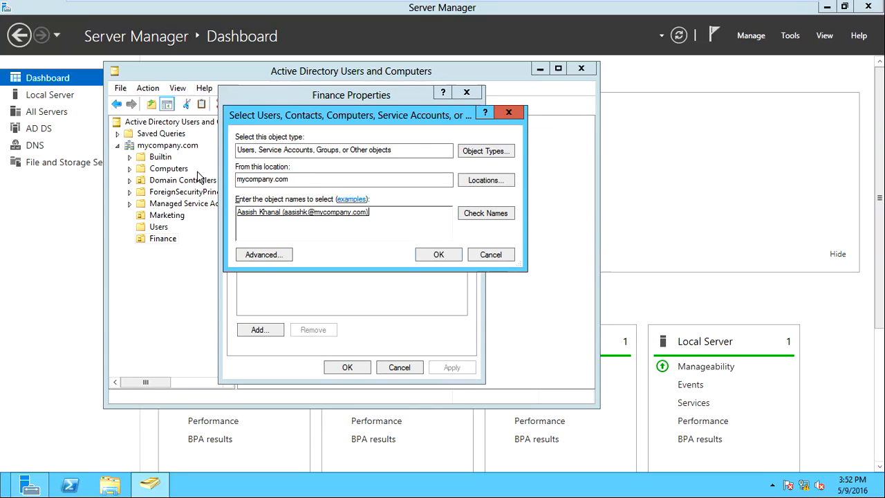
click(418, 253)
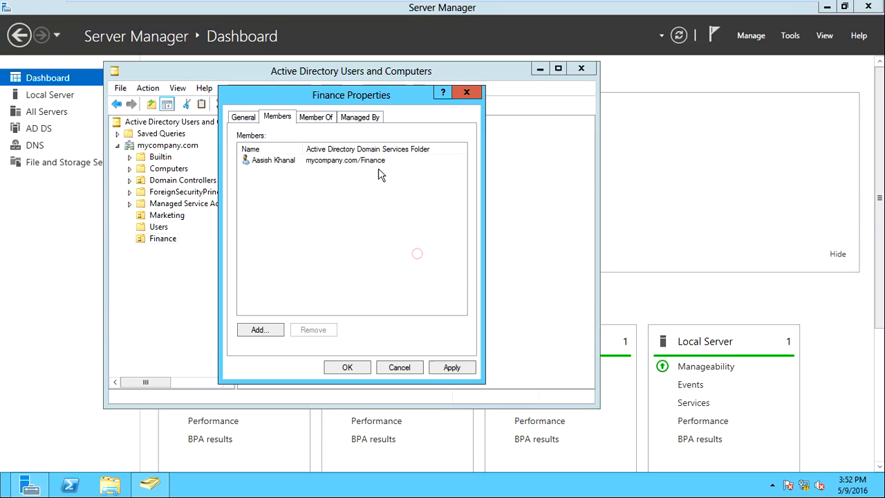
Cancel a second member picker, then apply and close the Finance group properties
click(277, 333)
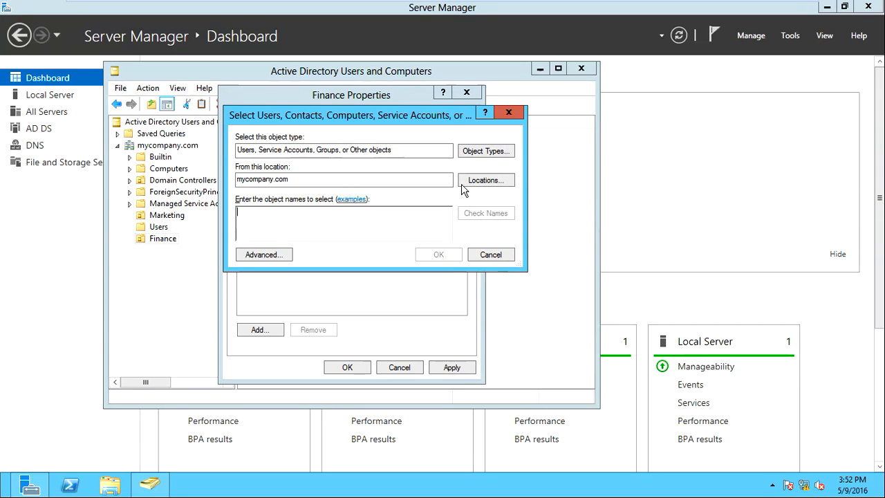
drag(415, 116, 524, 128)
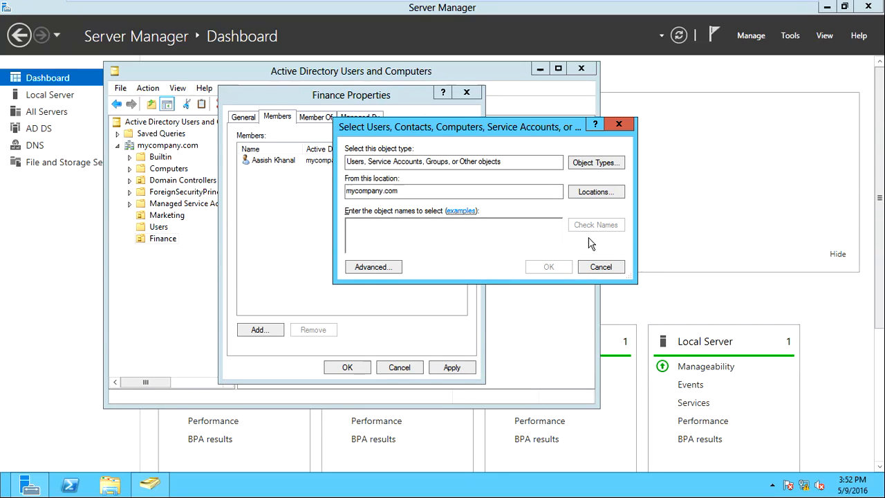
click(601, 267)
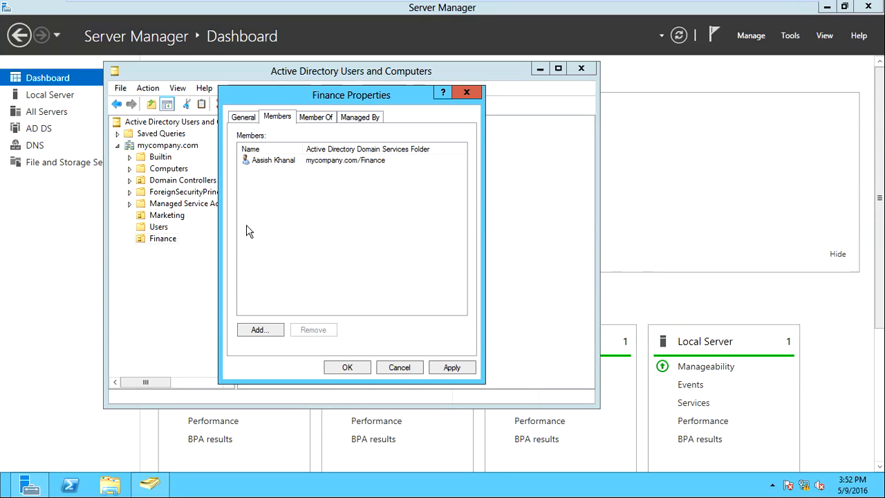
click(452, 366)
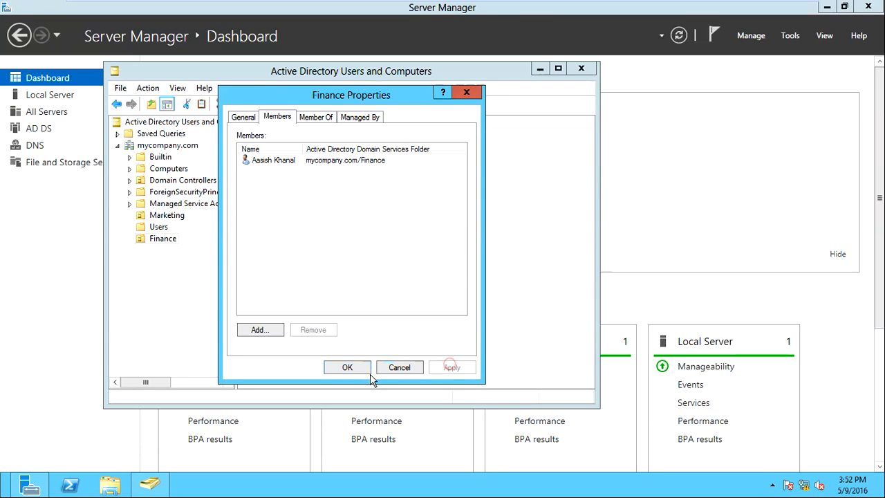
click(347, 367)
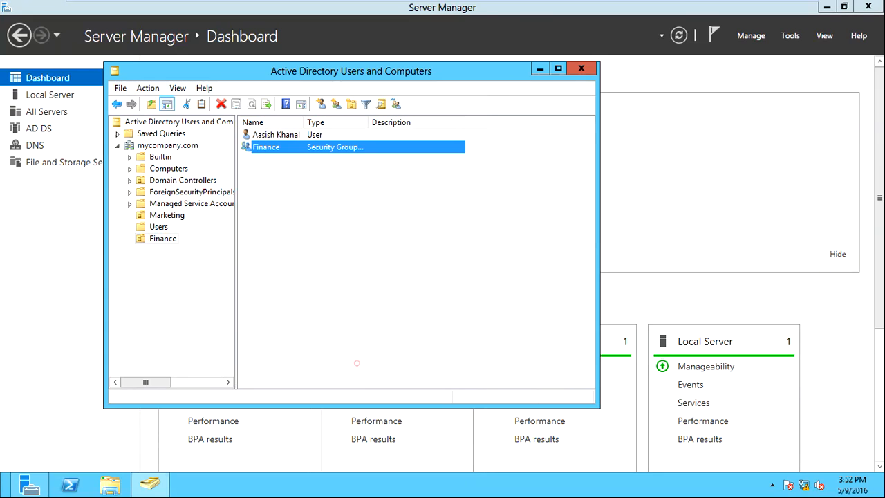
click(284, 137)
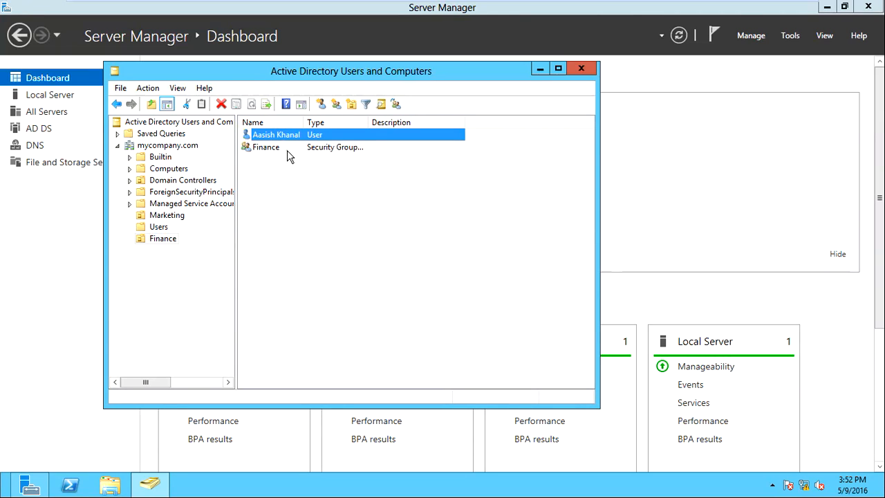
click(289, 147)
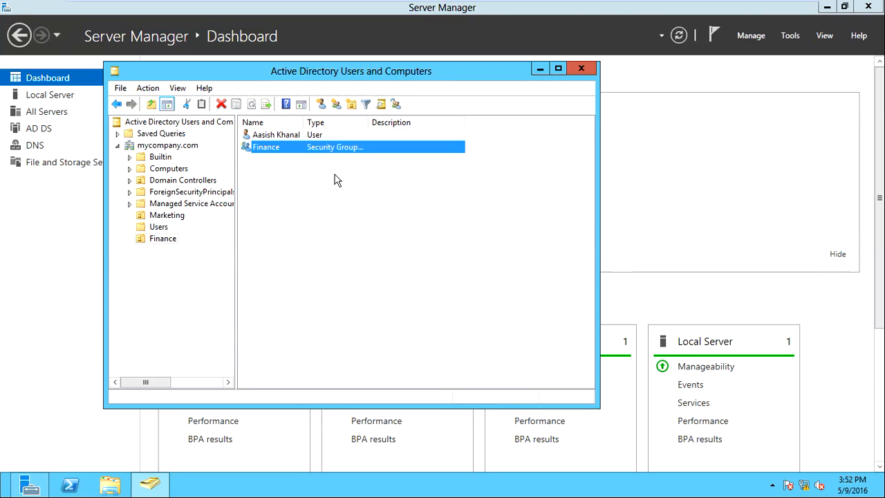
Log off the current user on the Reception Windows 7 virtual machine
click(253, 8)
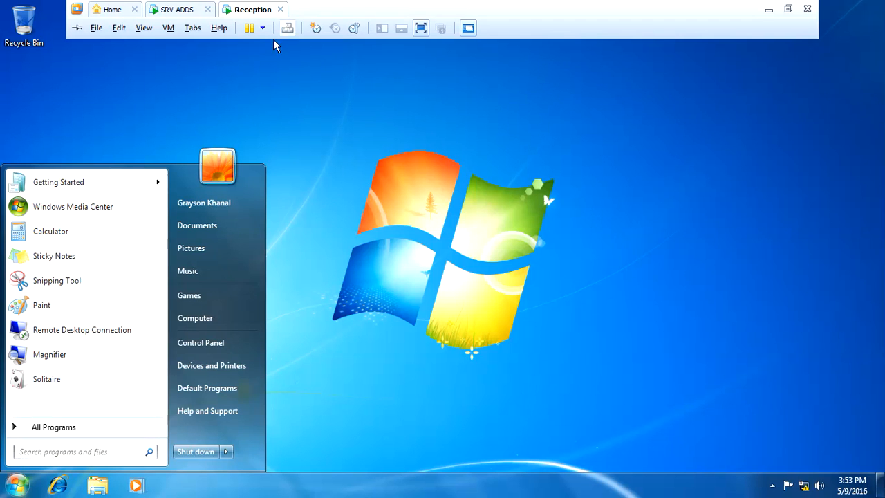
click(508, 237)
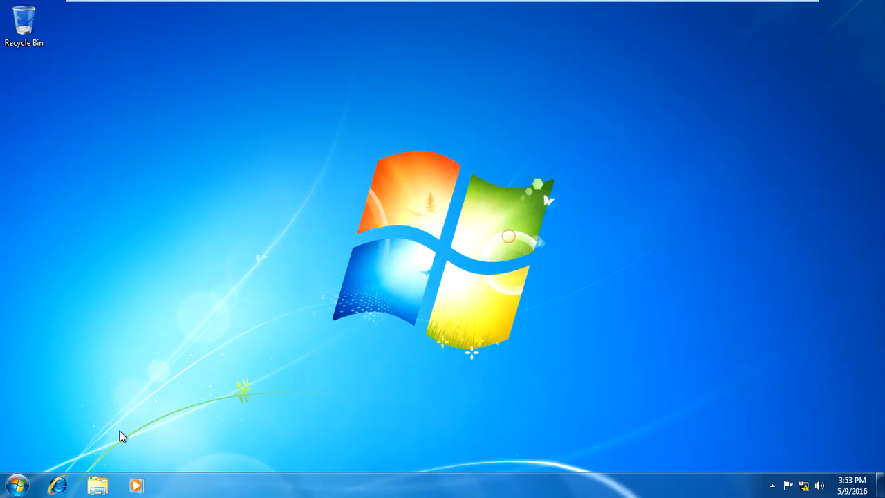
click(17, 484)
mouse_move(230, 453)
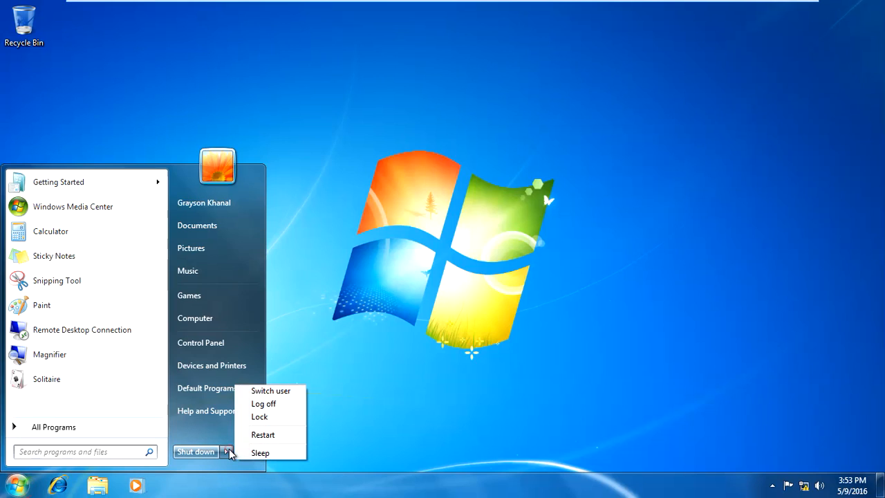
click(258, 406)
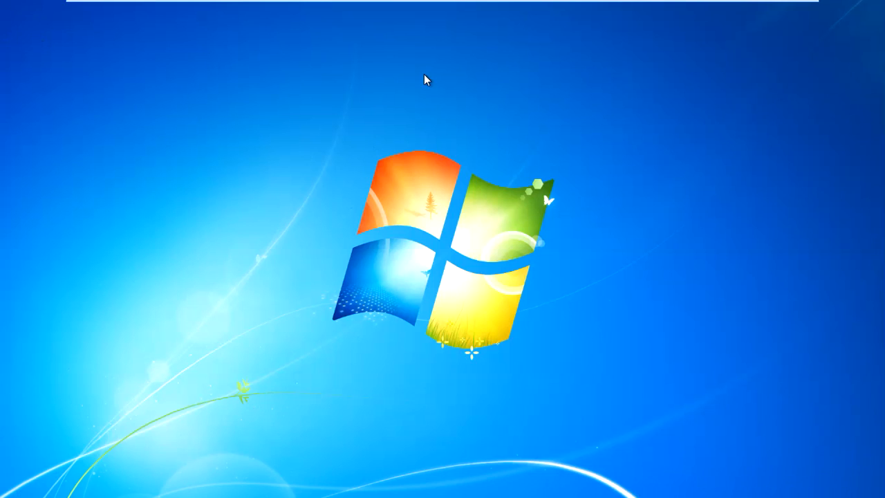
Choose Switch User, then Other User, and begin entering the new user's logon name
mouse_move(445, 6)
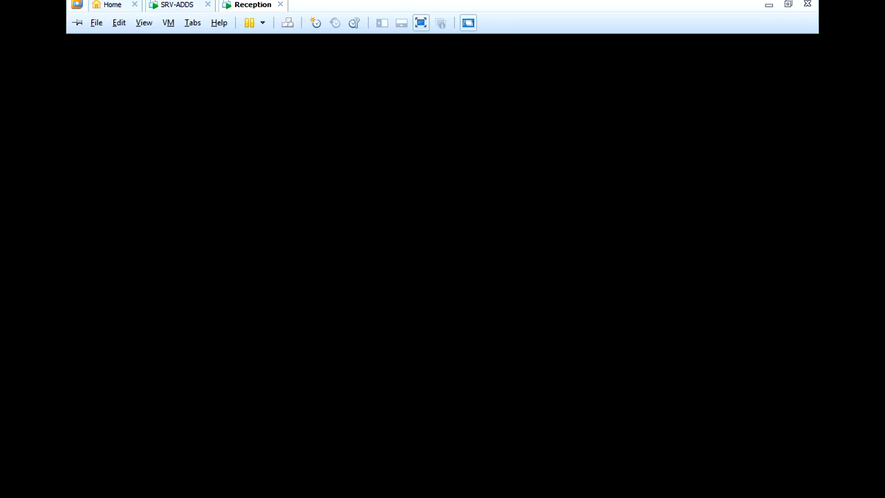
mouse_move(339, 5)
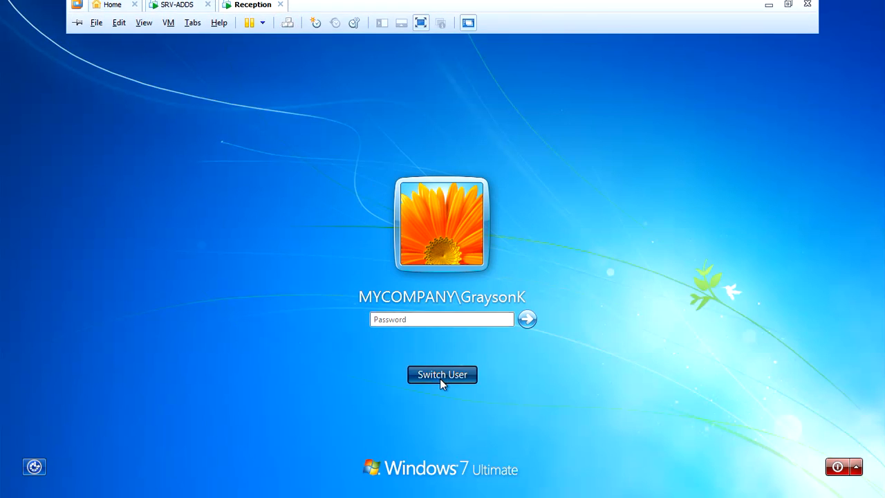
click(440, 378)
click(497, 281)
click(433, 279)
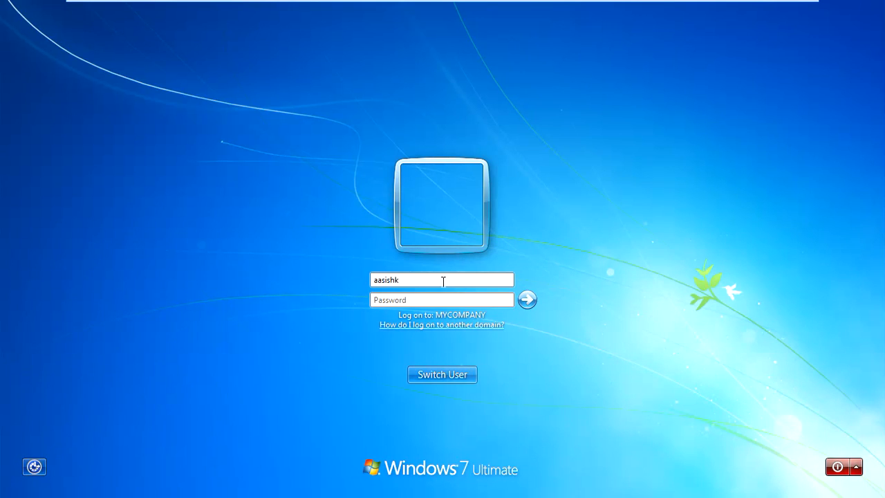
Enter the Finance user's account password and log on to the MYCOMPANY domain
click(383, 300)
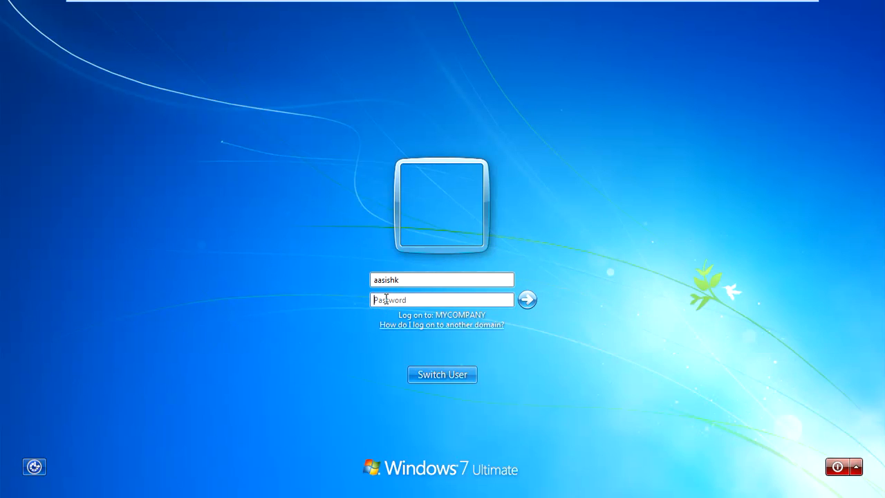
text(***)
click(524, 300)
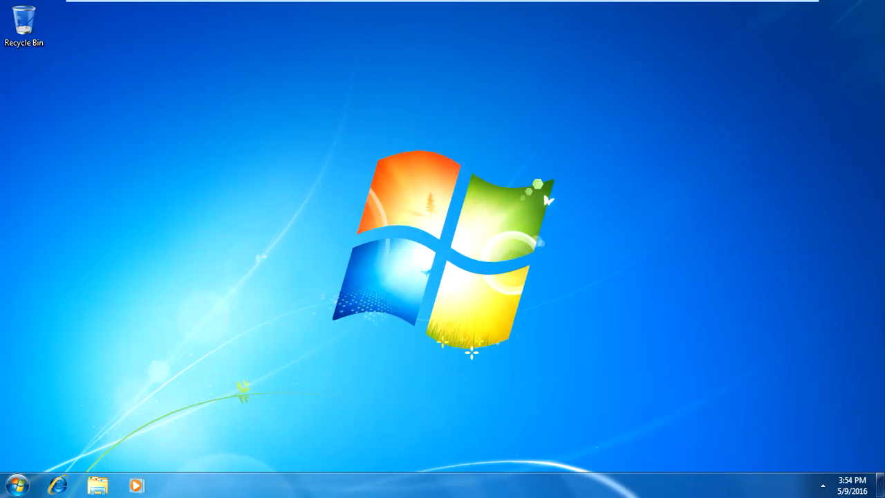
Refresh the new user's desktop repeatedly from its right-click menu
right_click(421, 150)
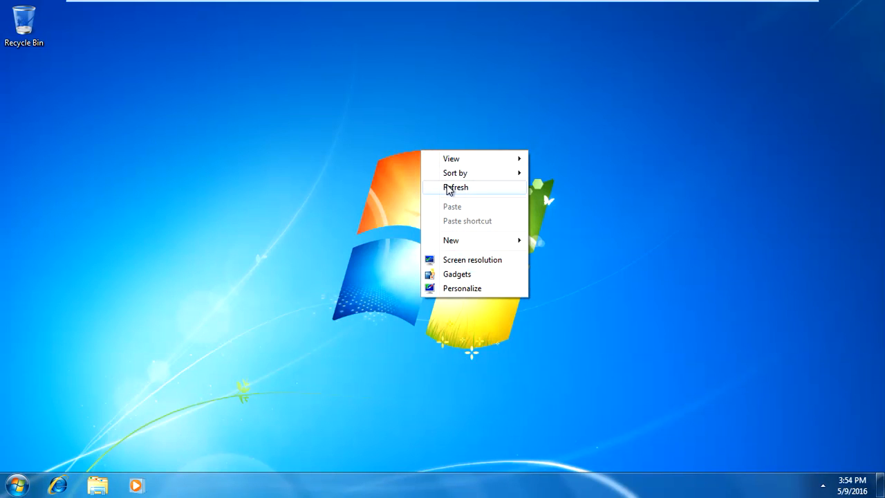
click(453, 188)
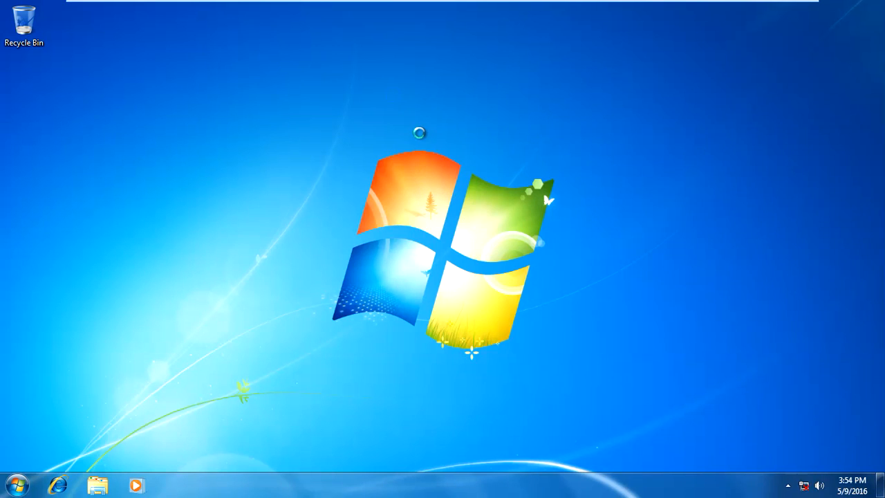
right_click(420, 135)
mouse_move(428, 123)
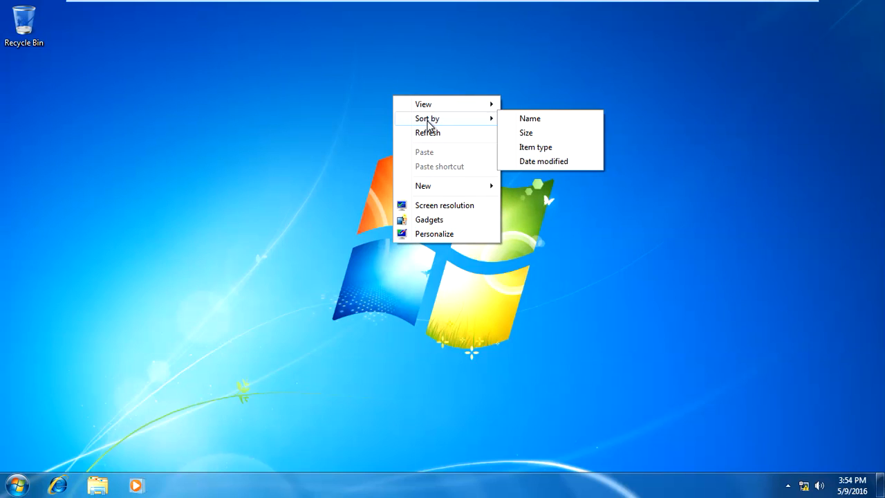
click(232, 152)
right_click(207, 121)
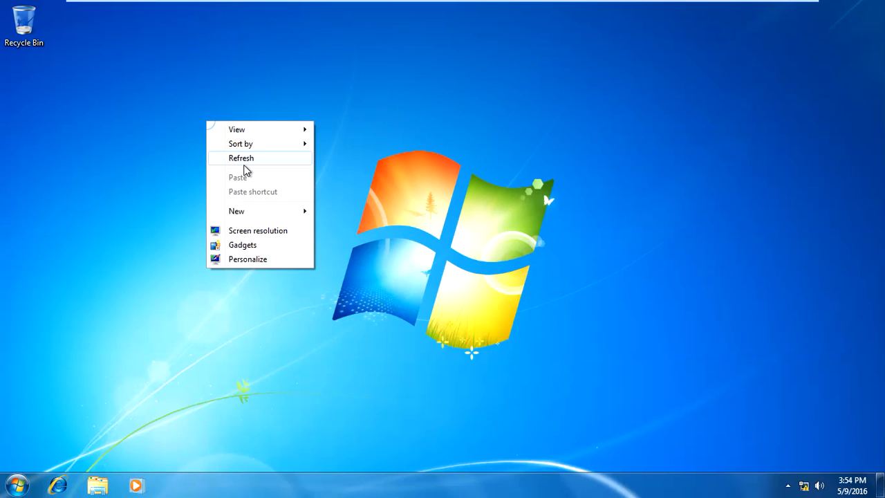
click(243, 164)
right_click(208, 115)
click(238, 150)
right_click(201, 92)
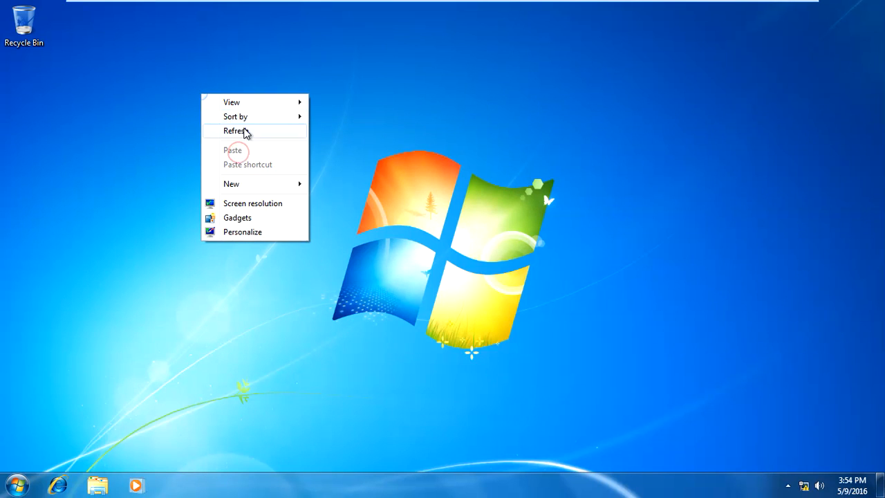
click(246, 130)
right_click(206, 89)
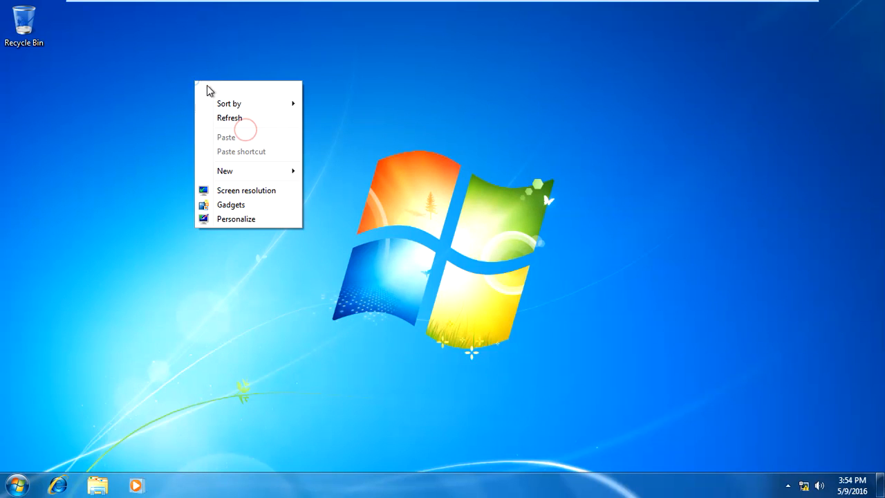
click(230, 119)
right_click(201, 82)
click(243, 119)
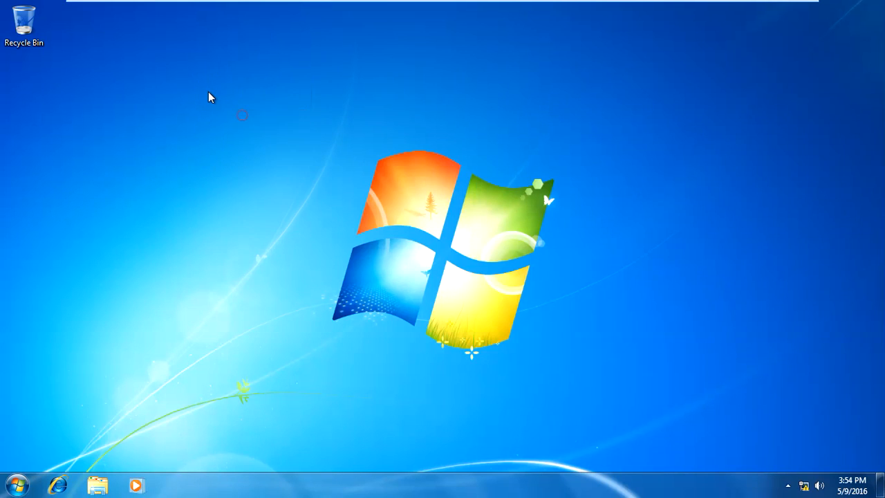
right_click(208, 92)
click(234, 130)
right_click(206, 102)
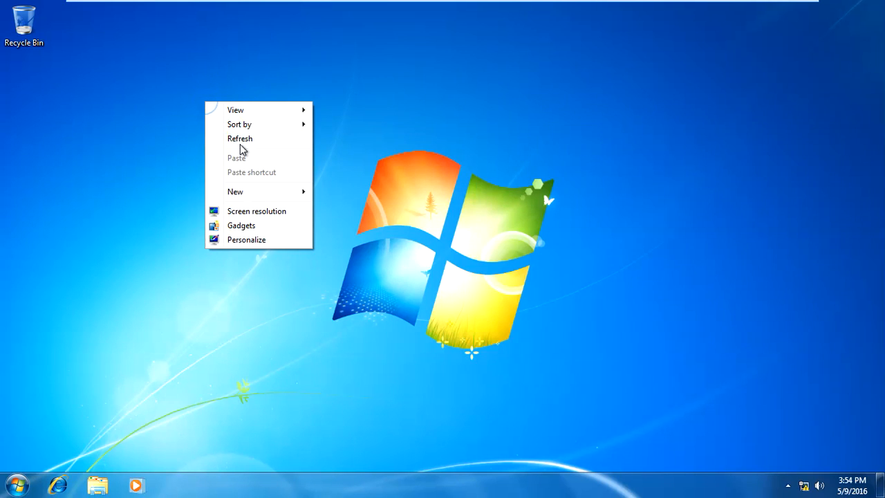
click(240, 141)
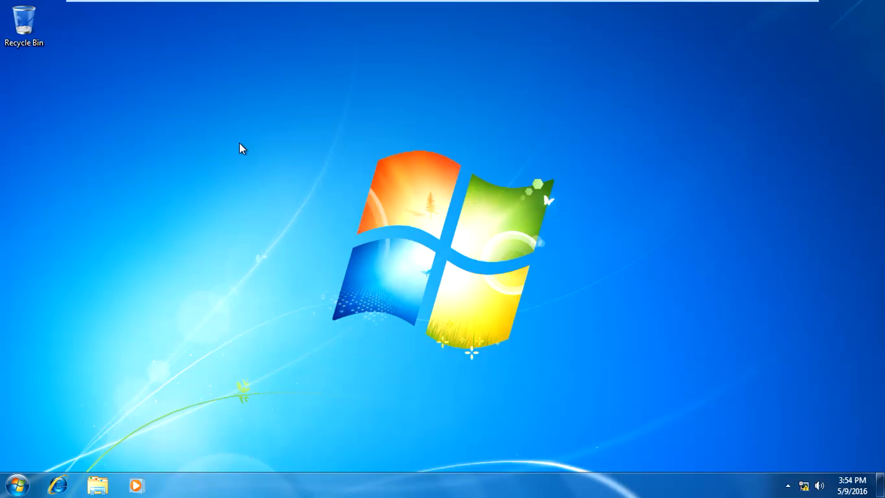
Close the Start menu, then refresh the desktop three more times
click(17, 484)
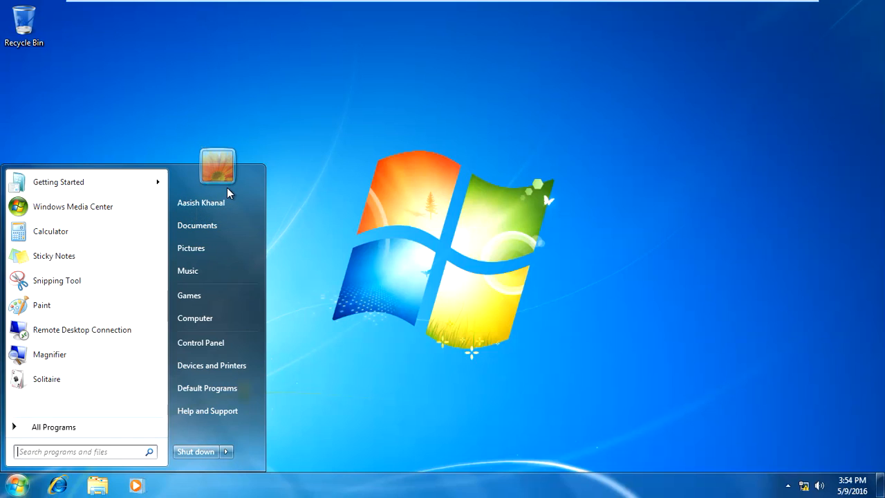
click(328, 175)
right_click(308, 129)
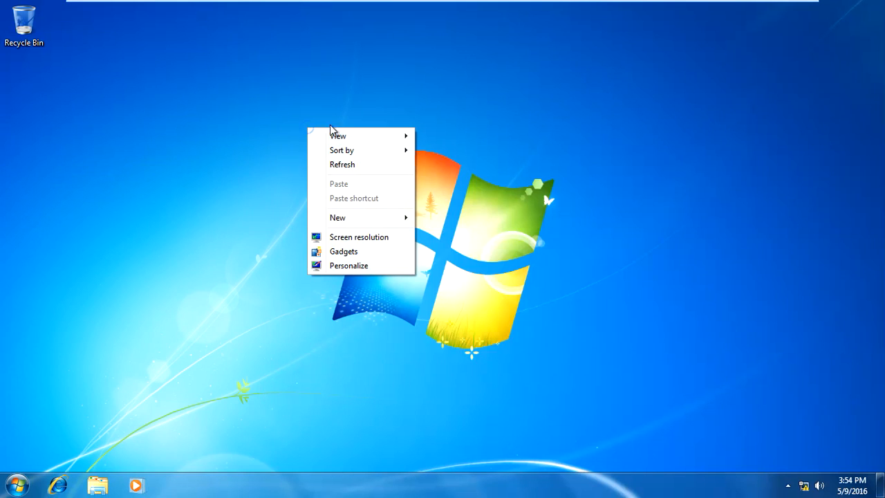
click(365, 165)
right_click(297, 114)
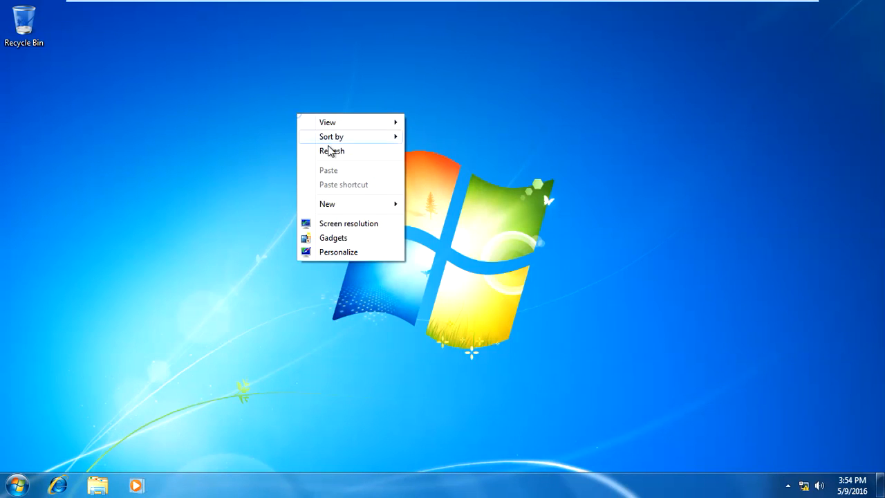
click(329, 150)
right_click(241, 97)
click(263, 133)
Switch to the SRV-ADDS server and browse the accounts in the Users container
mouse_move(371, 6)
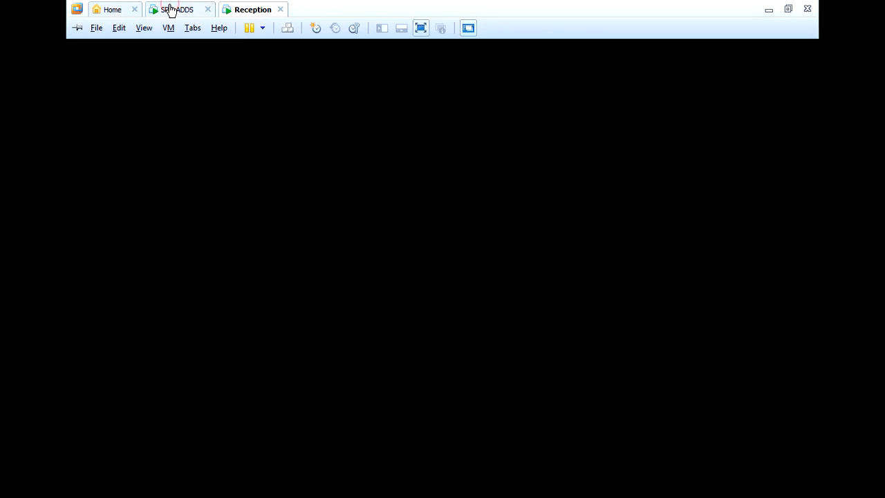
click(171, 10)
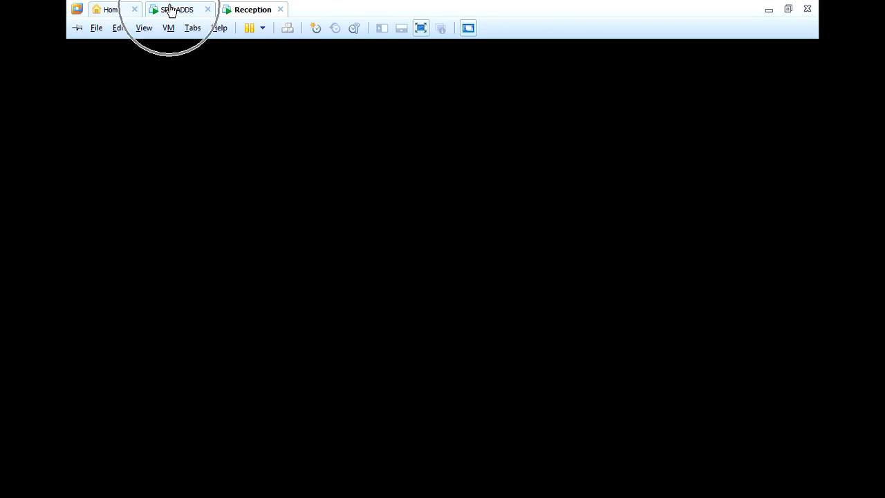
click(348, 189)
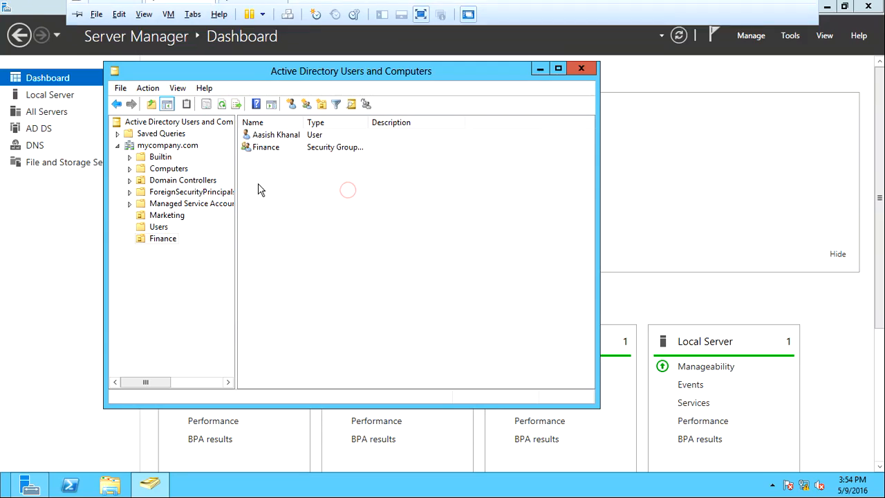
click(151, 228)
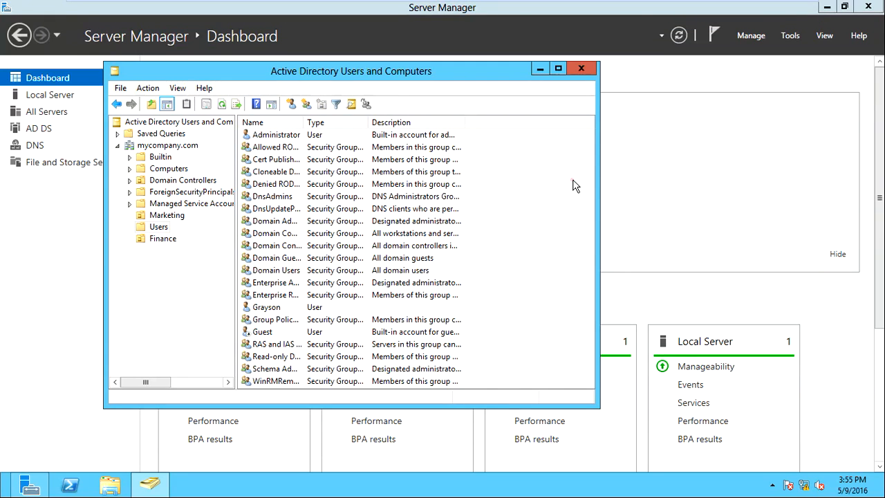
click(343, 135)
click(349, 370)
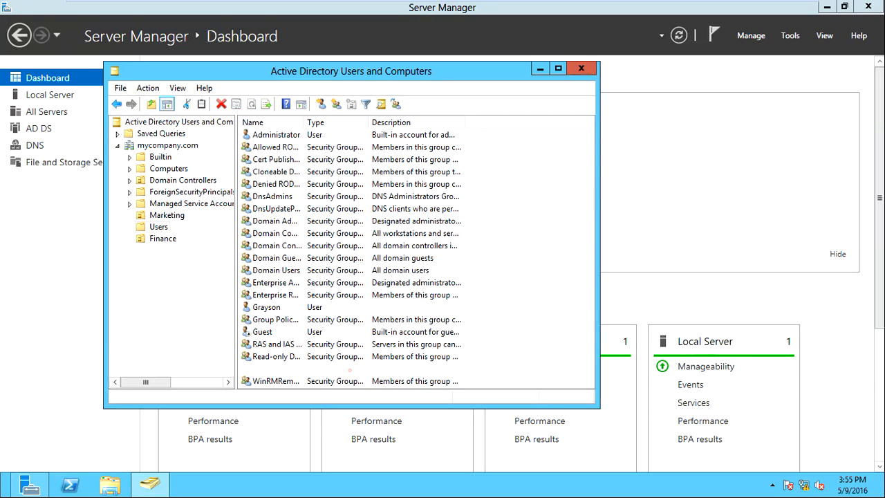
click(166, 228)
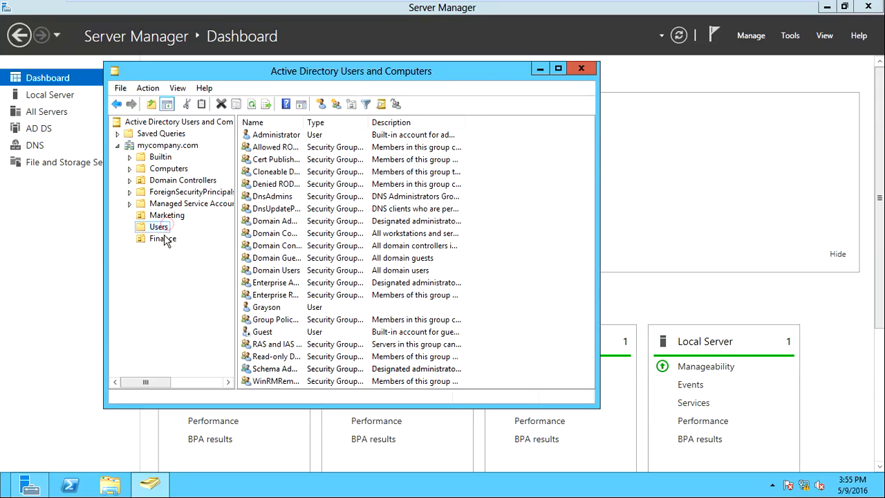
Check the Finance OU, then select the PC-001 account in Computers
click(164, 239)
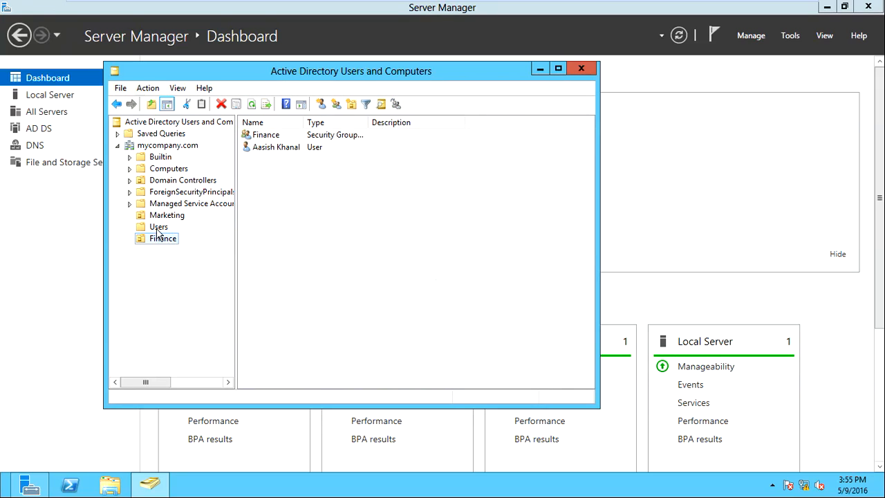
click(166, 168)
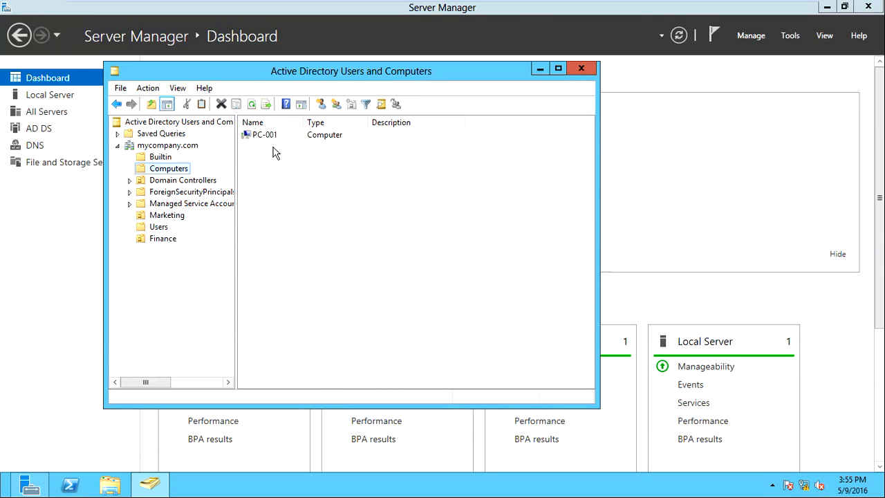
click(253, 137)
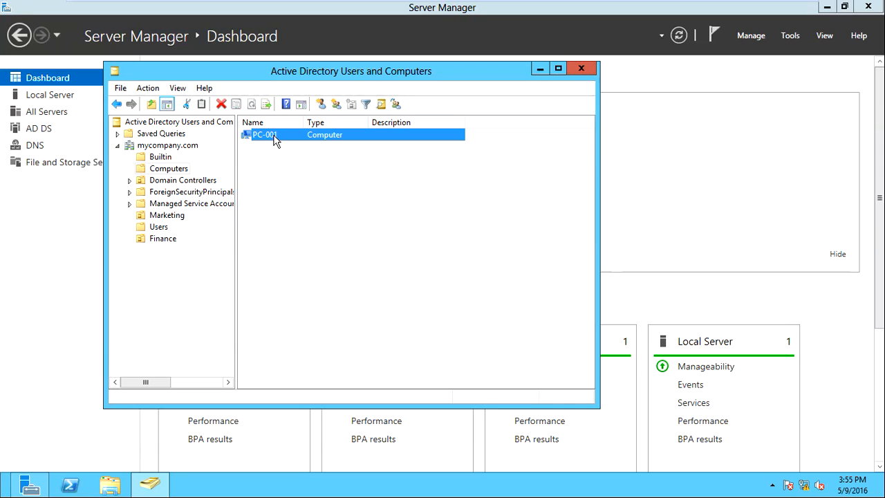
click(280, 137)
On Reception, view Computer Properties to confirm PC-001 joined mycompany.com, then return to SRV-ADDS
mouse_move(300, 2)
click(271, 10)
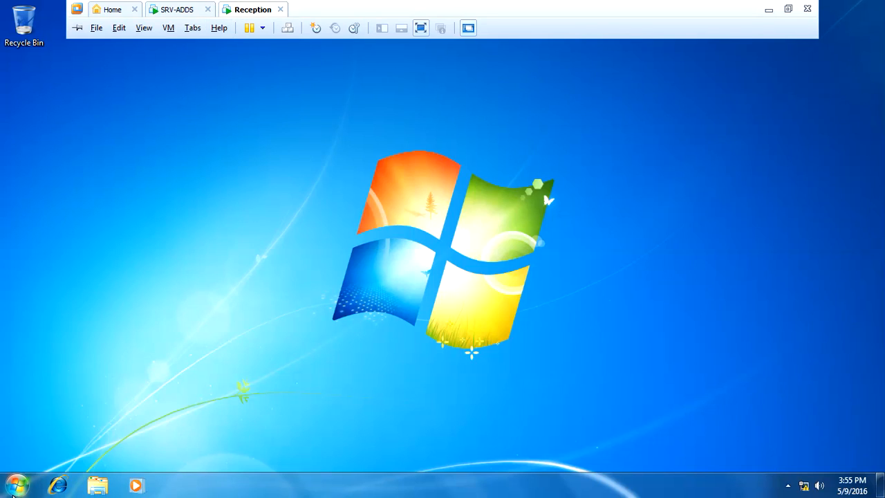
click(17, 485)
right_click(205, 319)
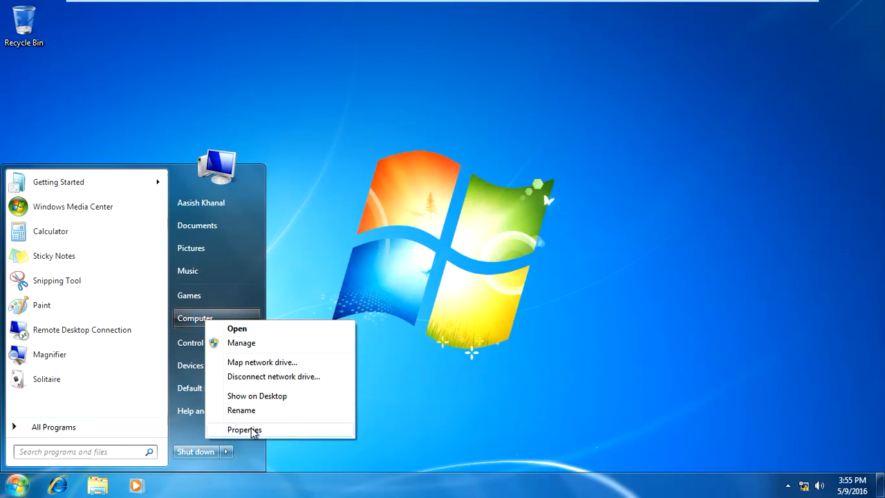
click(248, 429)
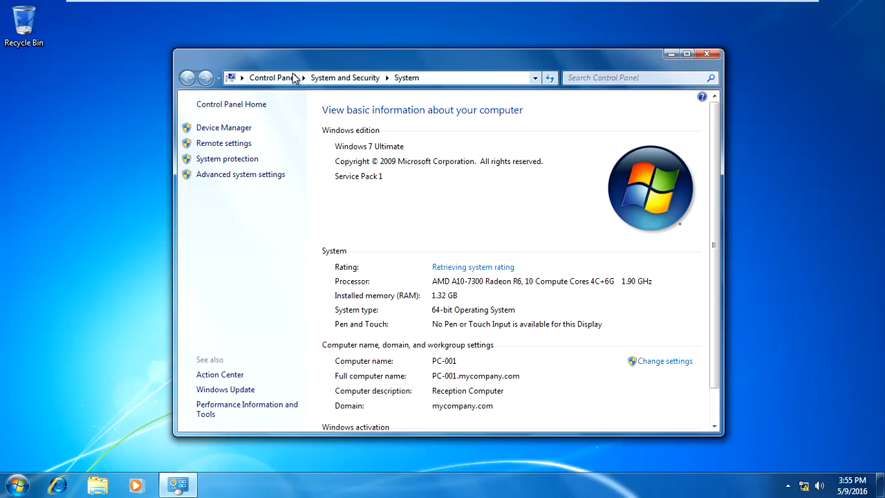
mouse_move(239, 2)
click(175, 4)
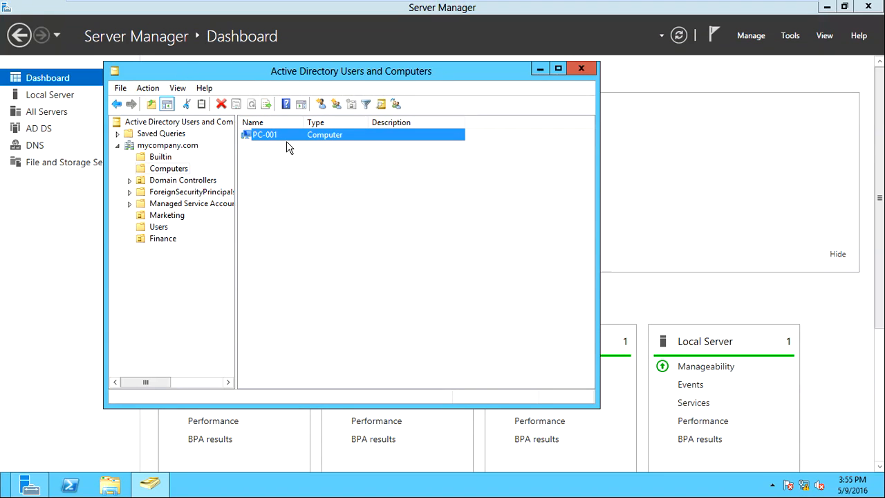
View the Domain Controllers container and its SRV-ADDS entry
click(286, 141)
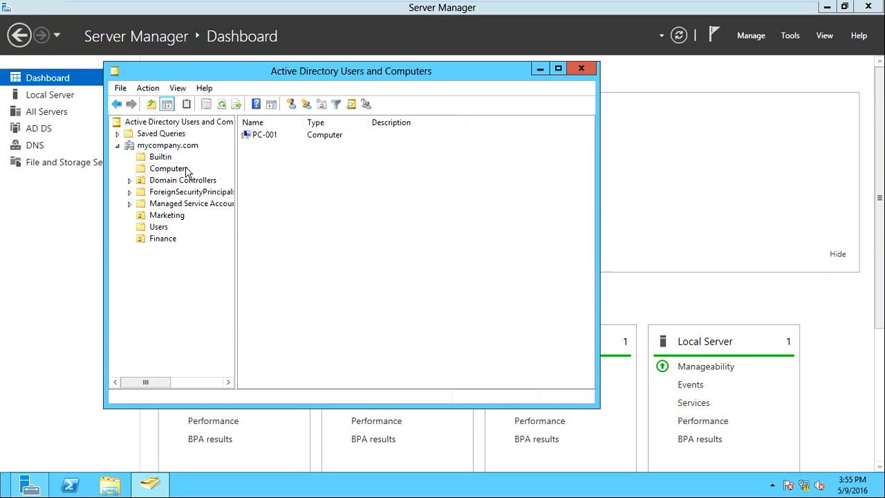
click(153, 179)
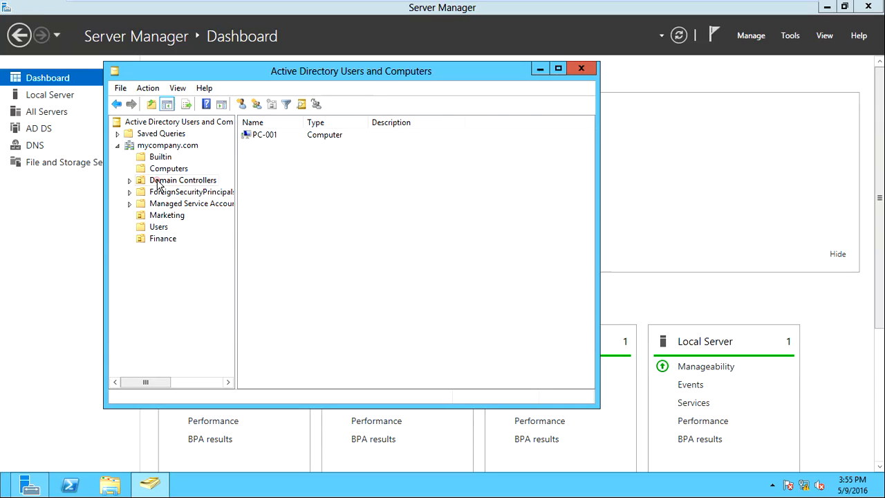
click(276, 136)
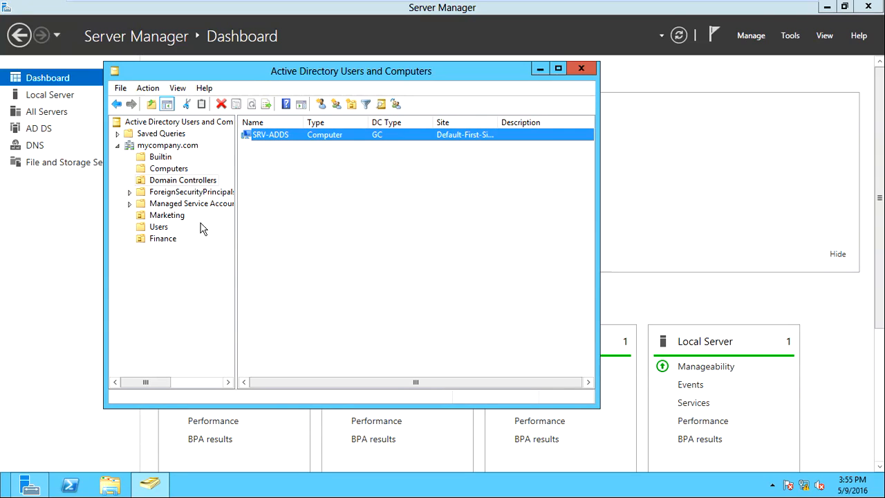
click(311, 180)
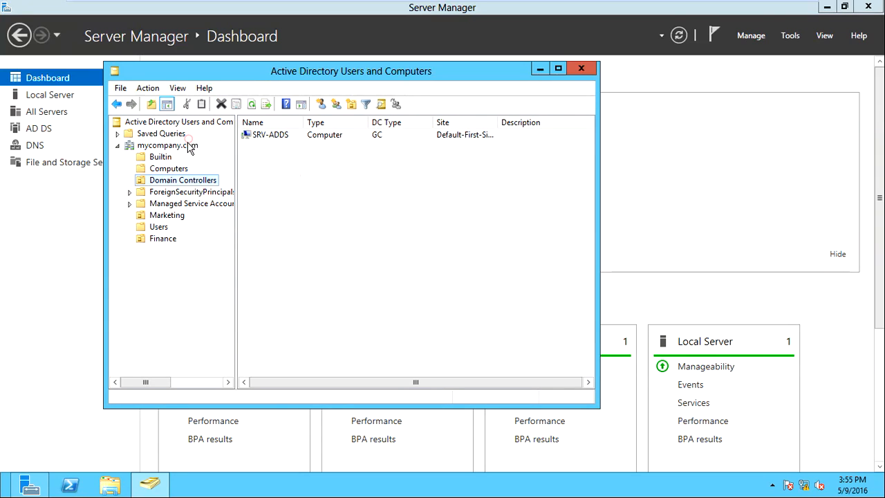
Show the mycompany.com root and select all eight containers, including Marketing and Finance
click(189, 146)
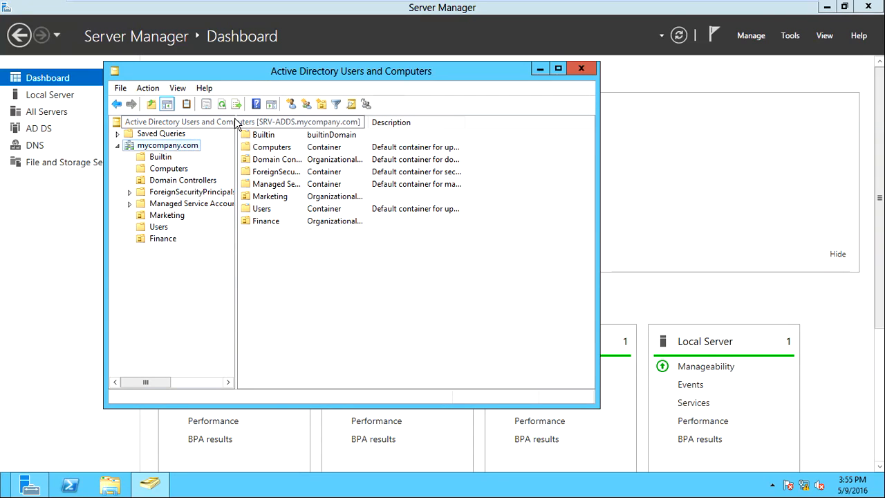
click(362, 267)
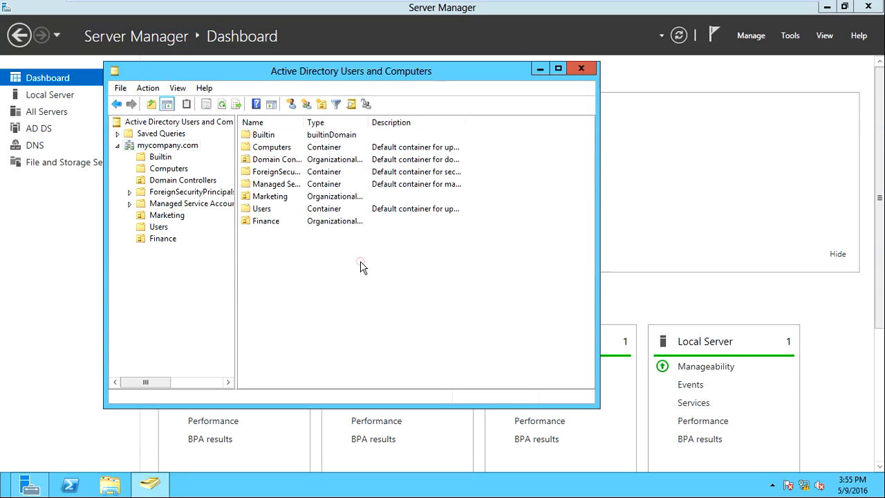
drag(309, 245, 385, 136)
right_click(385, 136)
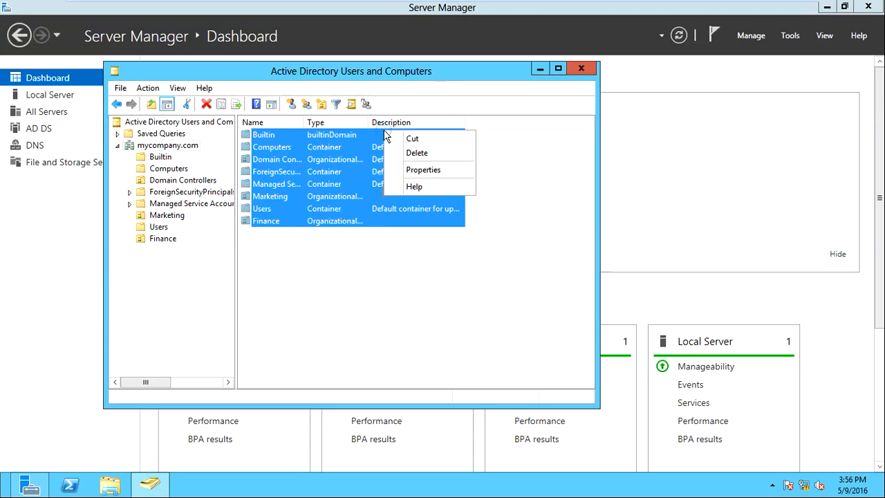
click(401, 244)
Close Active Directory Users and Computers, minimize Server Manager and the VMware full-screen view
click(580, 67)
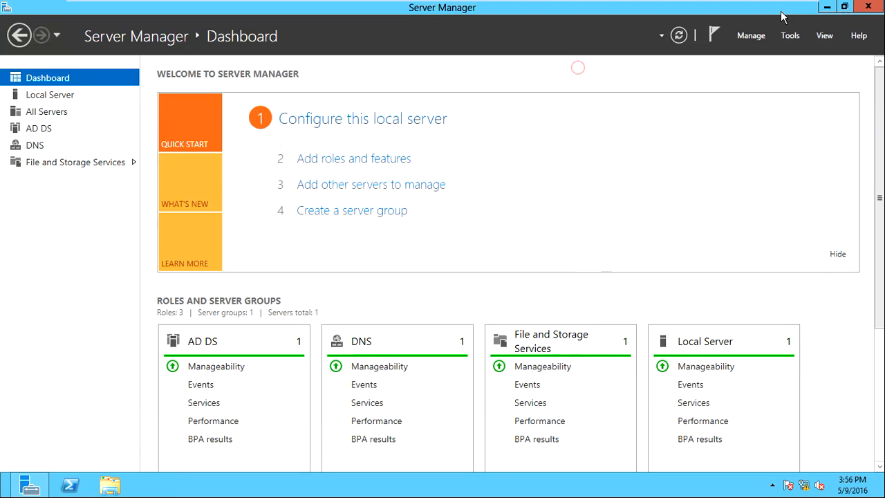
click(833, 7)
mouse_move(725, 4)
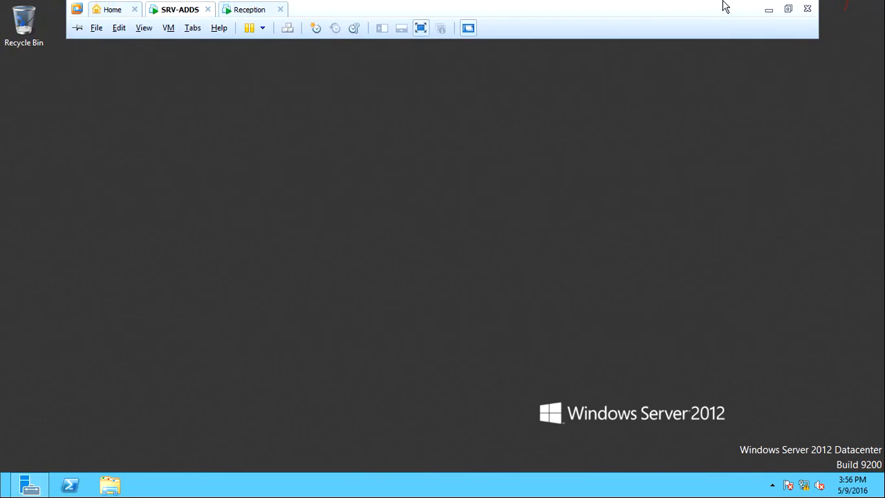
click(767, 9)
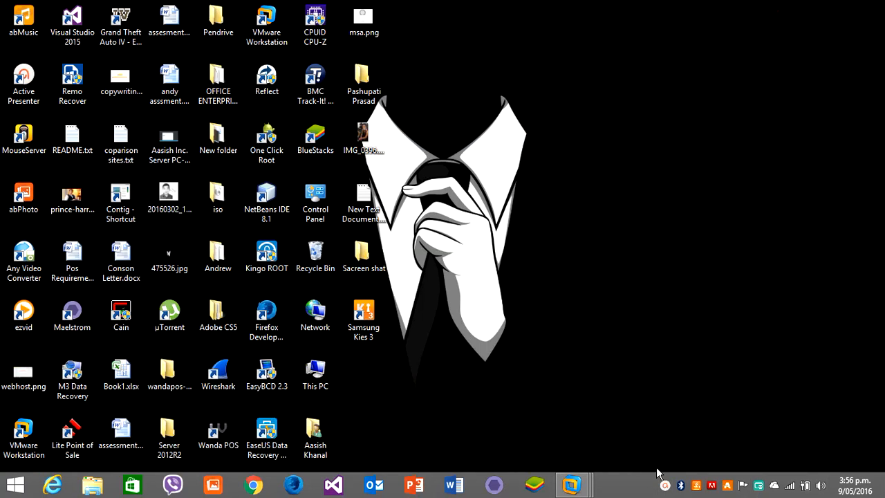